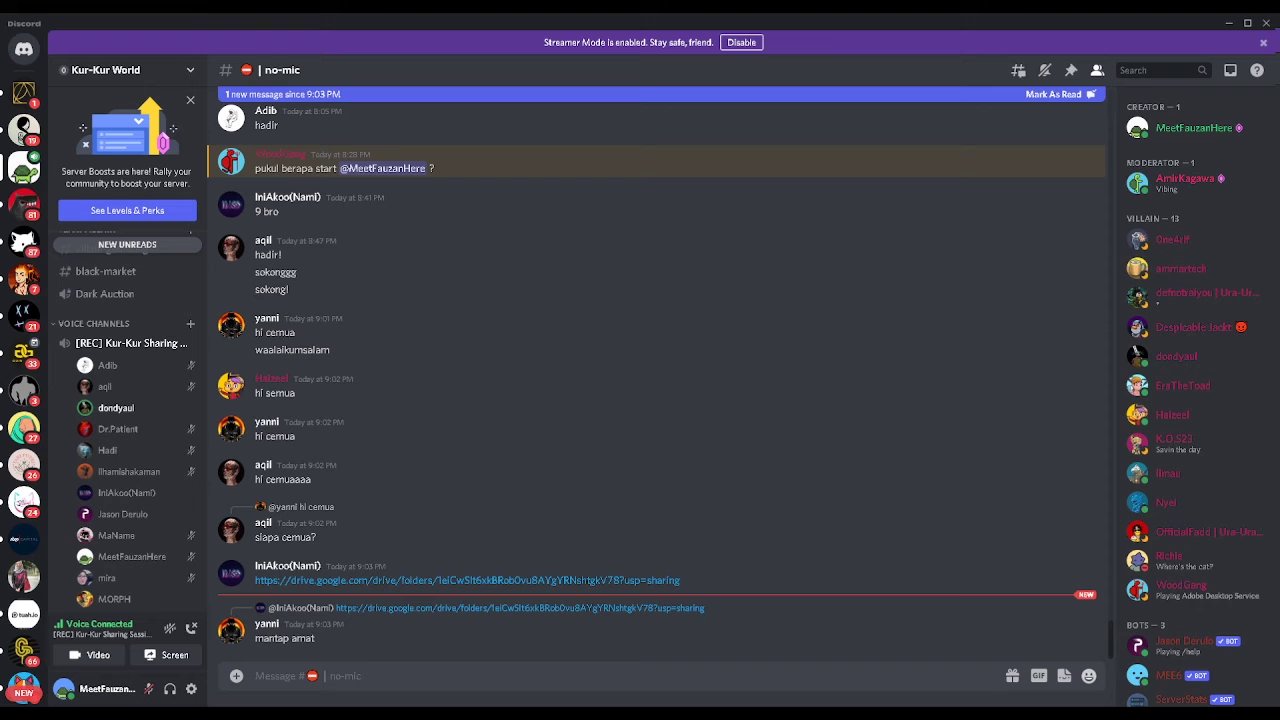
- Start watching the live screen share in the Kur-Kur Sharing Session voice channel
scroll(130, 450, down, 1)
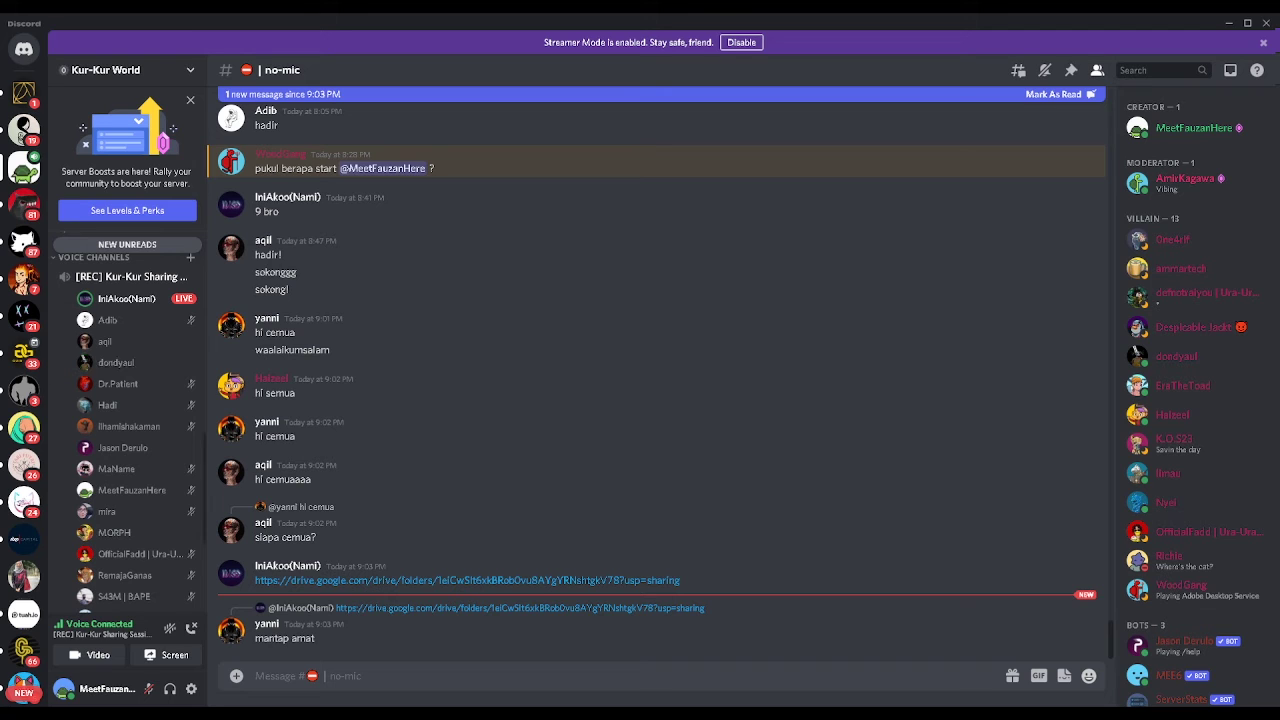
mouse_move(120, 298)
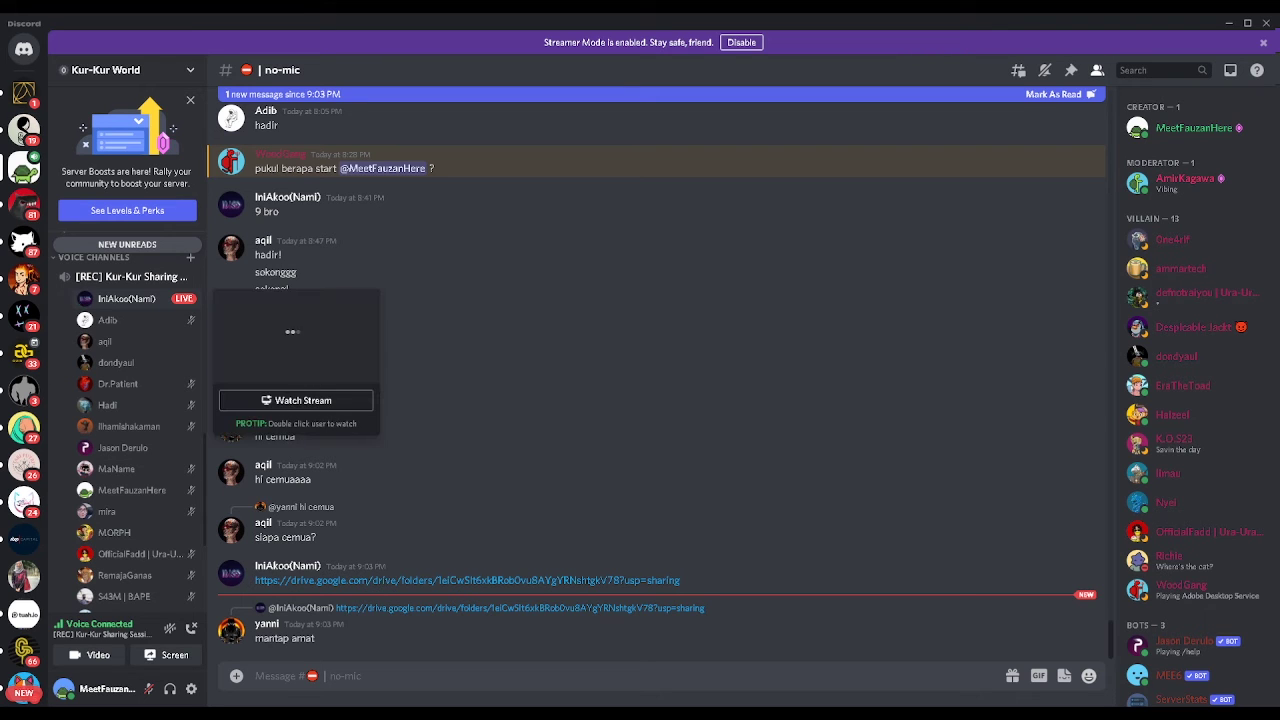
click(281, 401)
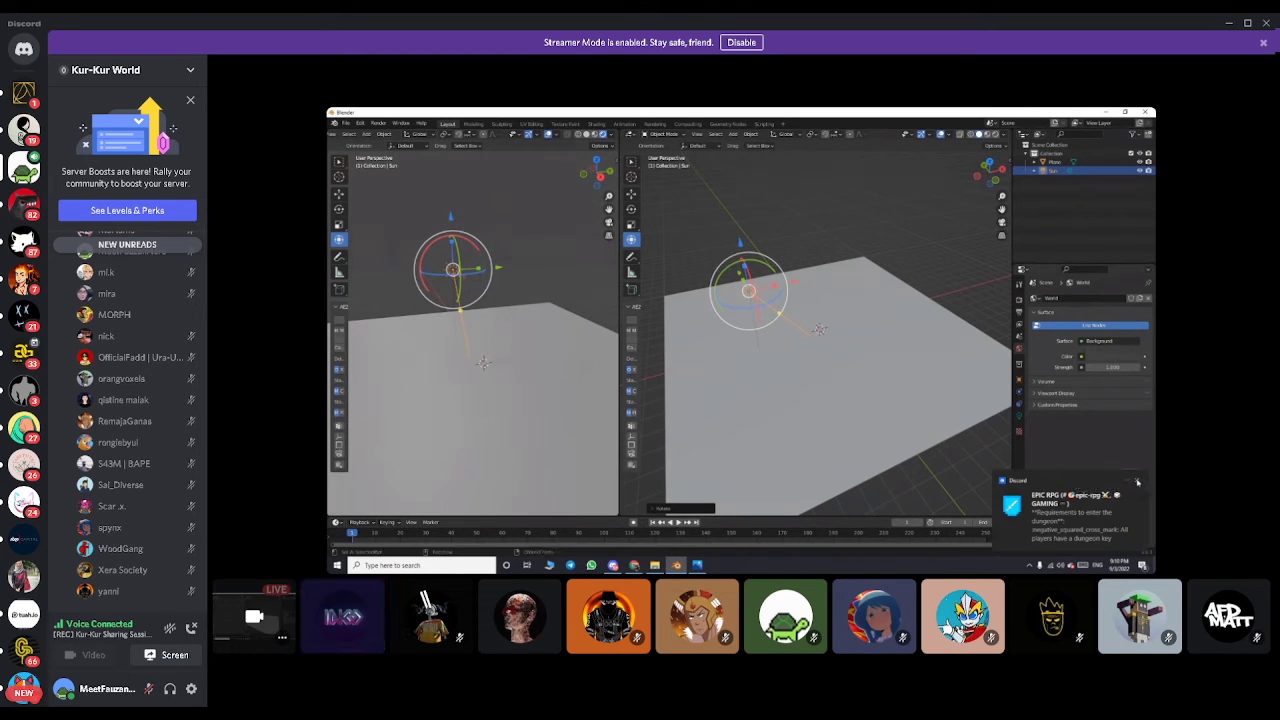
- Set the world background color to black to darken the rendered scene around the sun-lit plane
click(1109, 359)
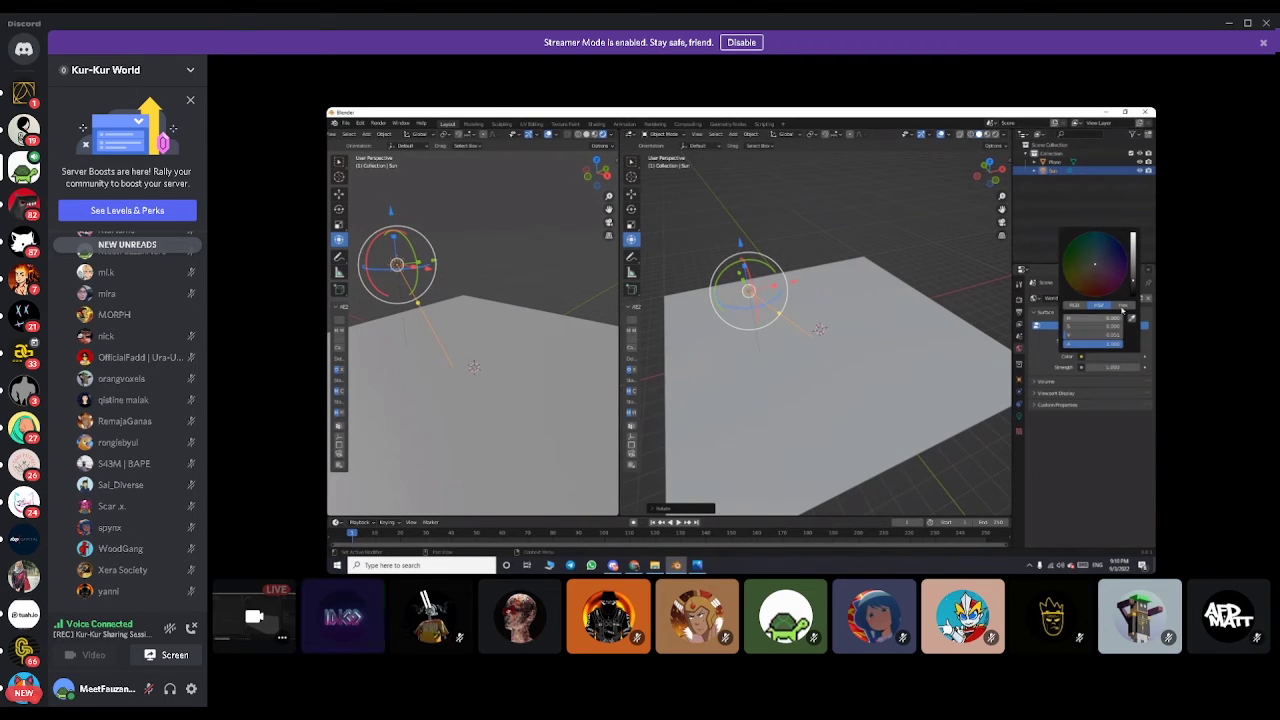
drag(1133, 245, 1133, 295)
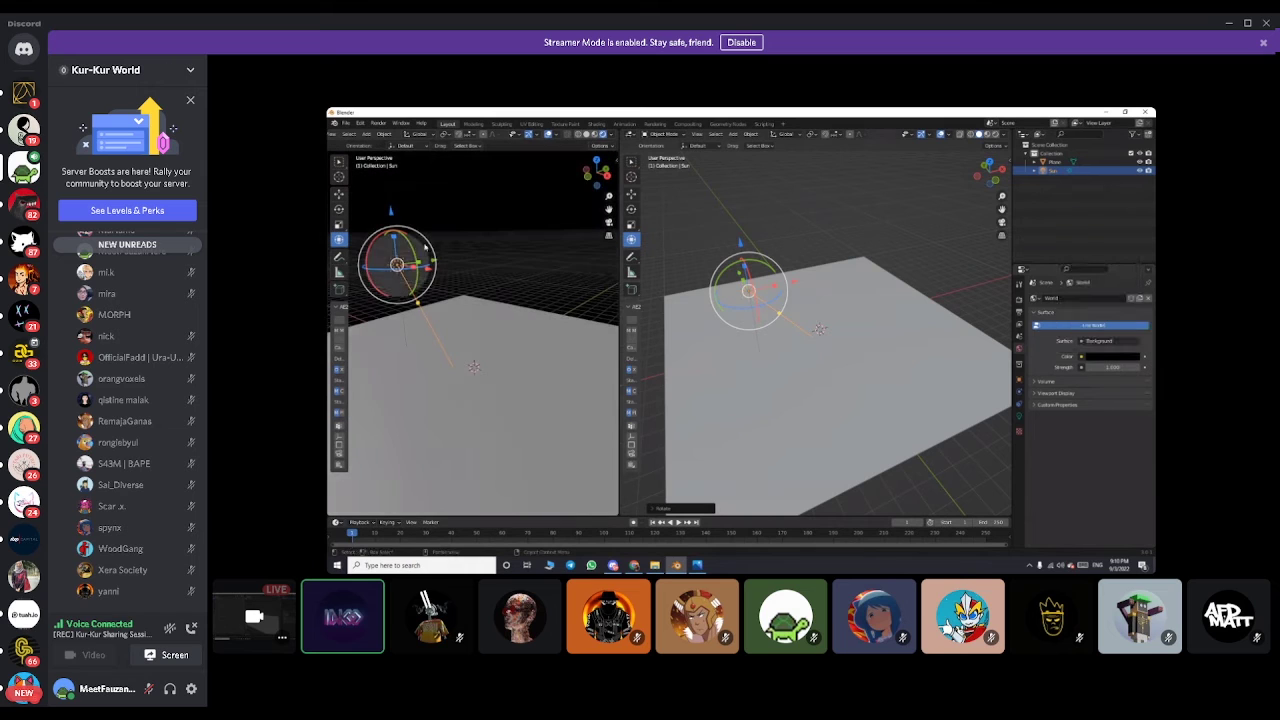
middle_drag(518, 220, 540, 286)
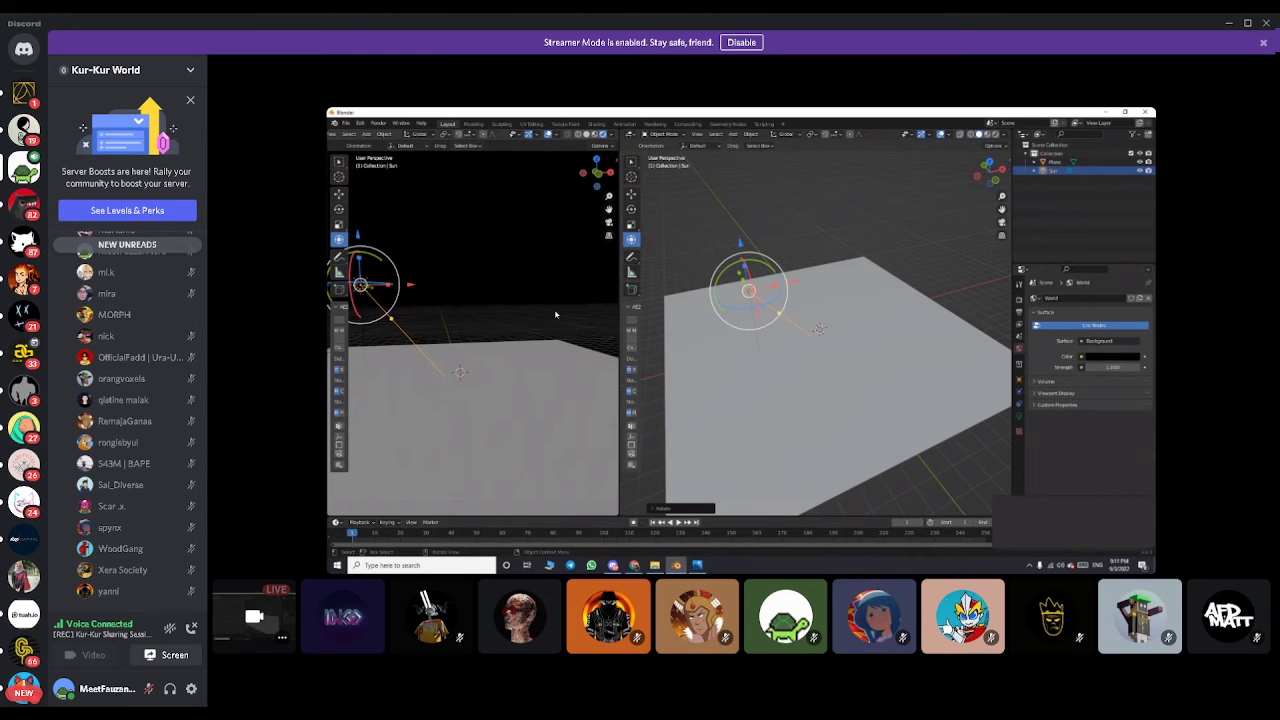
middle_drag(556, 315, 519, 273)
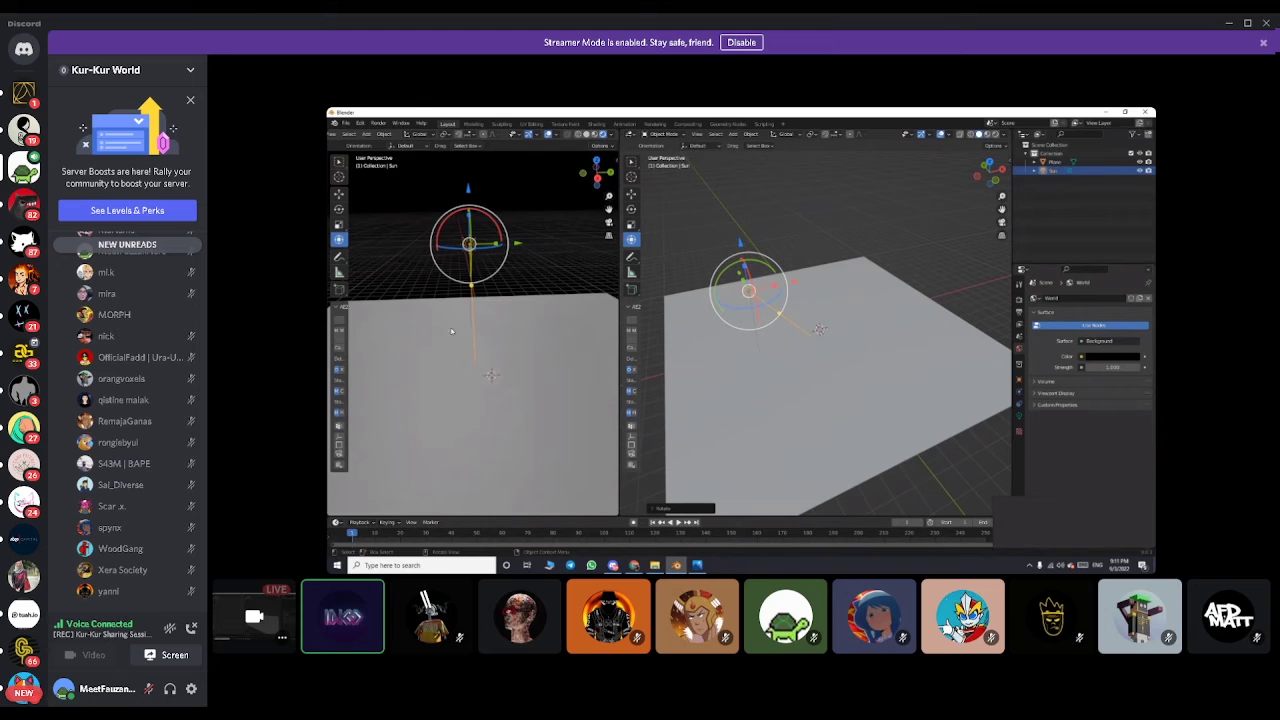
middle_drag(452, 331, 522, 291)
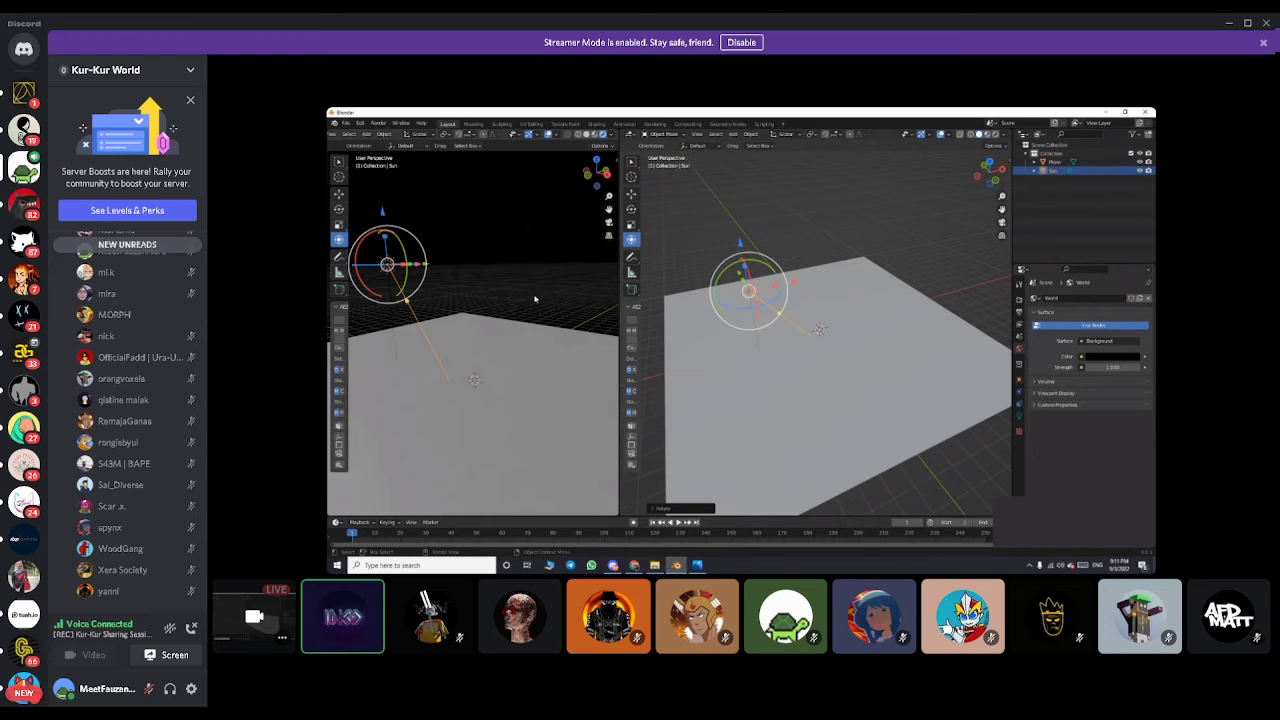
middle_drag(535, 298, 486, 331)
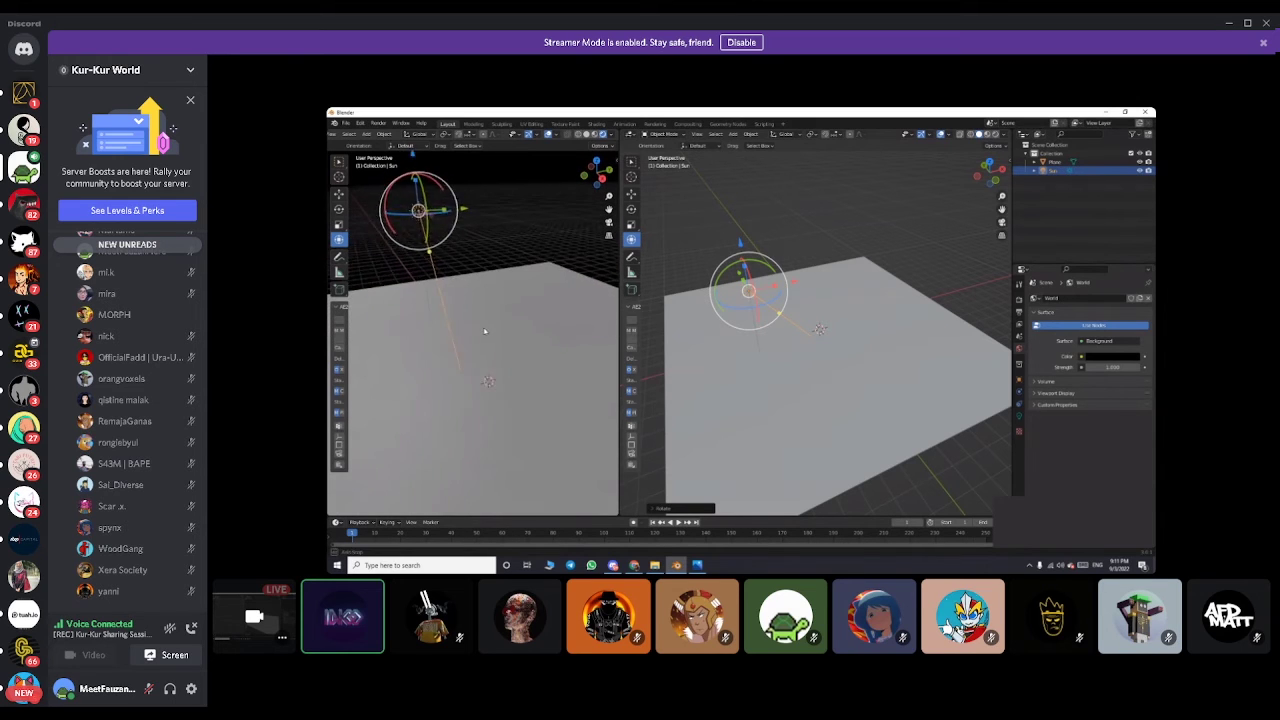
click(547, 138)
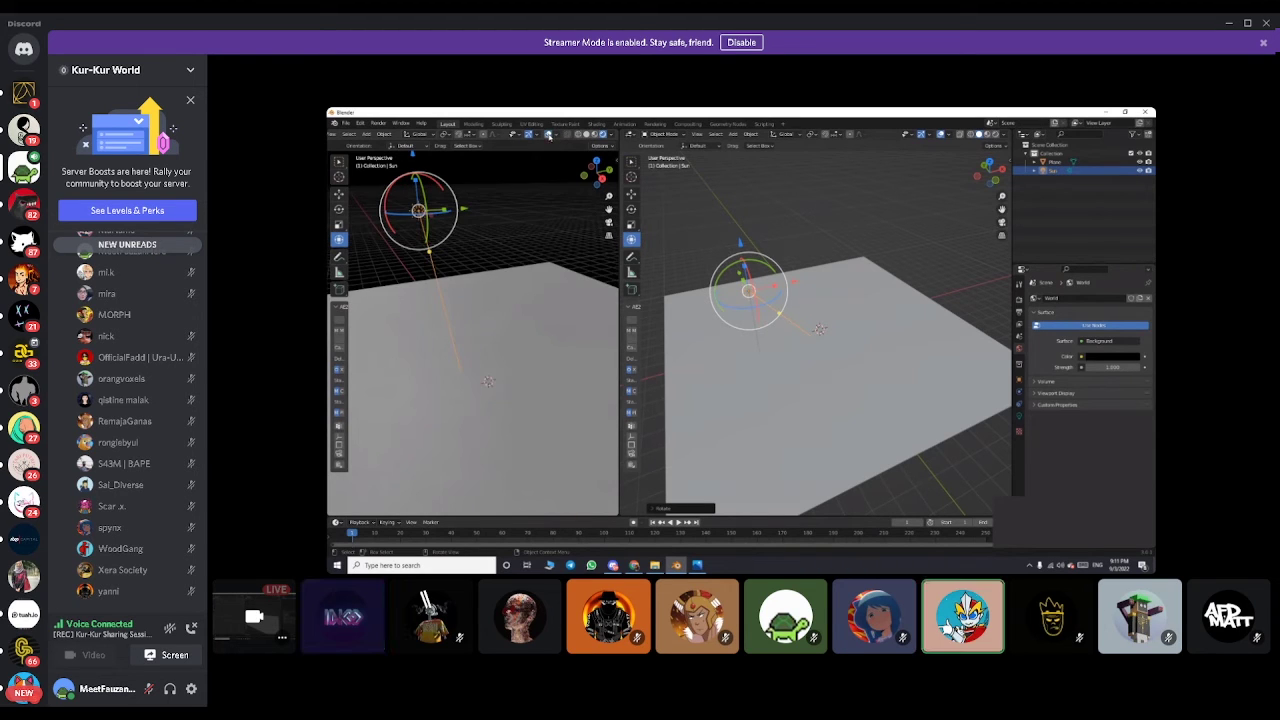
click(528, 134)
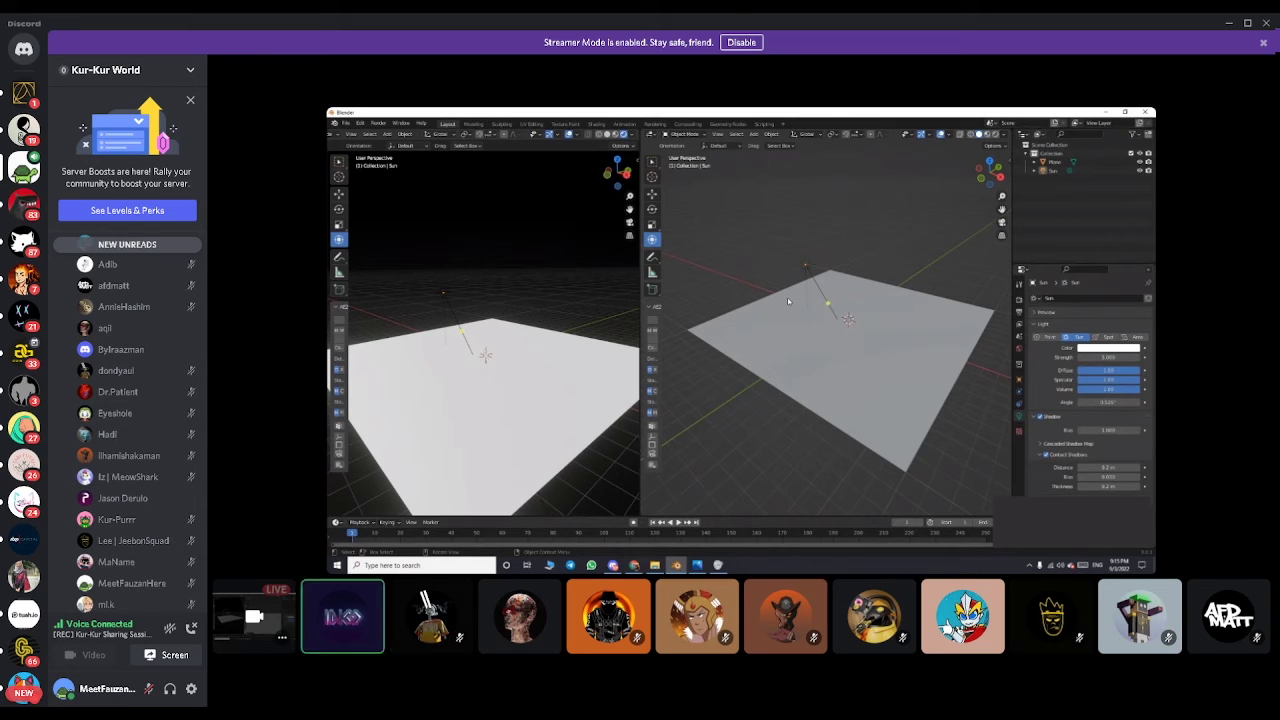
key(KP_1)
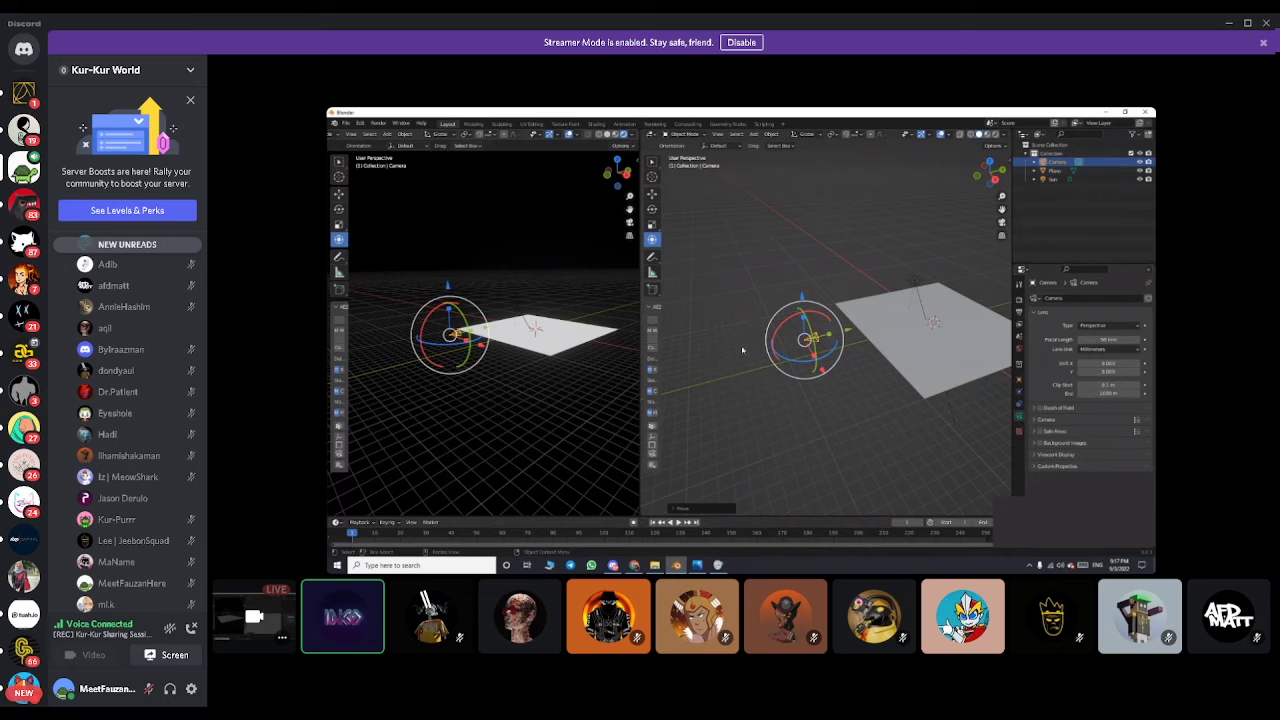
- Look through the camera in the rendered viewport and centre the camera frame there
scroll(455, 342, up, 2)
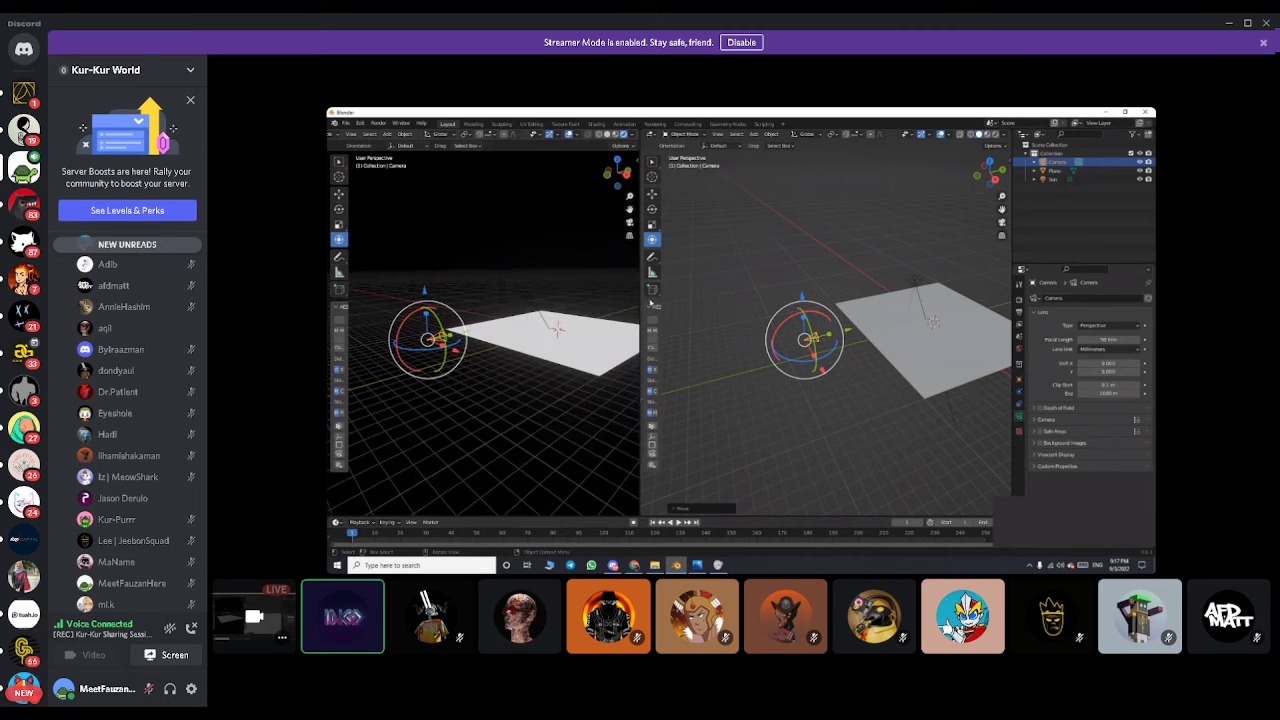
key(KP_0)
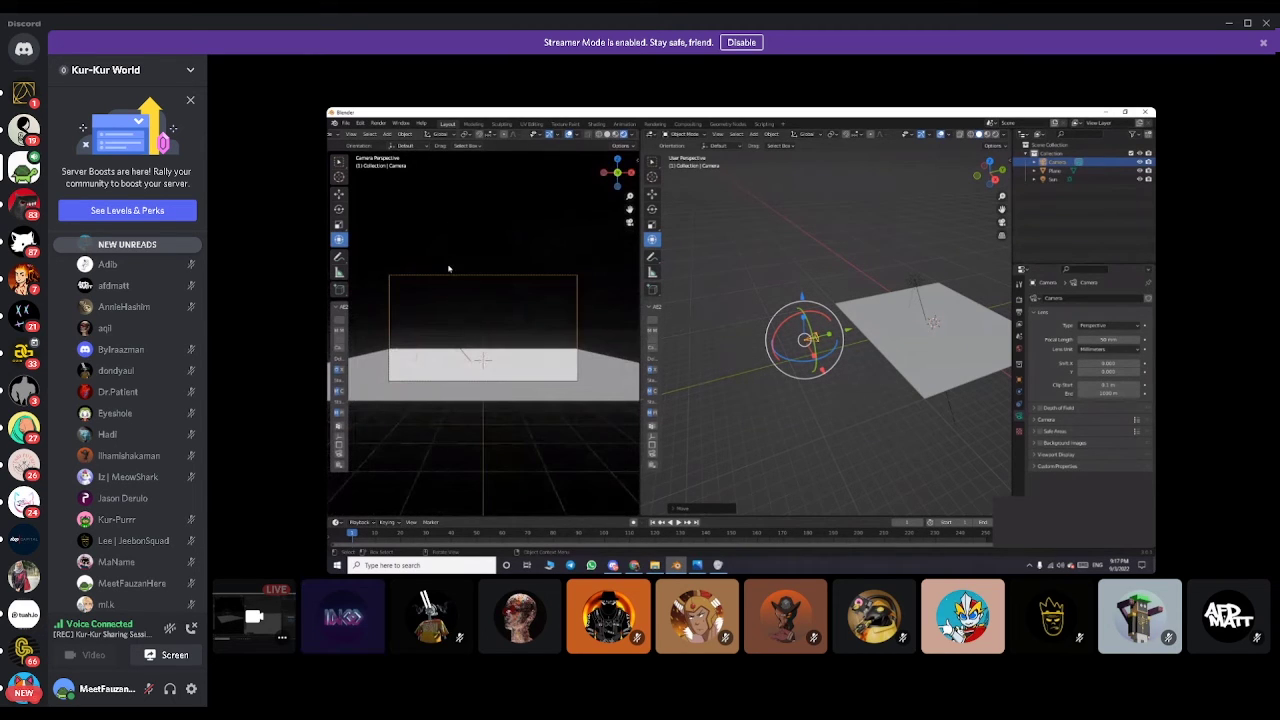
scroll(500, 413, up, 2)
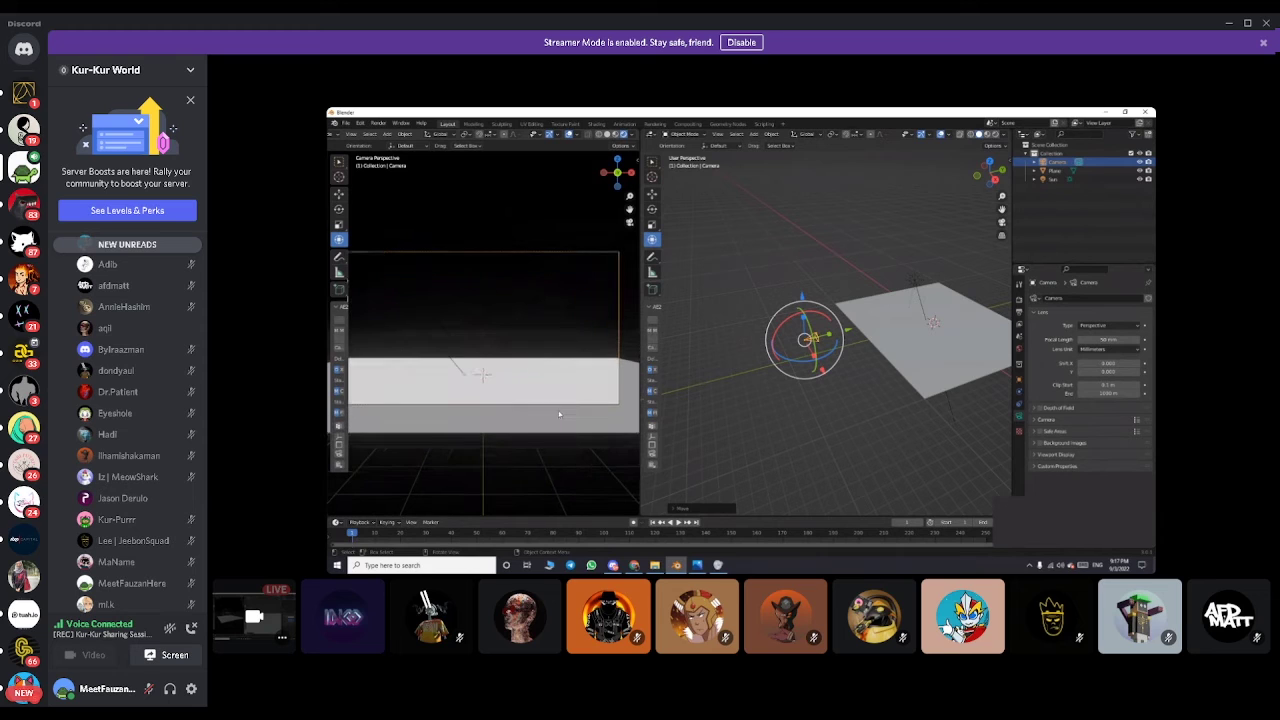
scroll(559, 415, down, 2)
shift+middle_drag(498, 399, 575, 342)
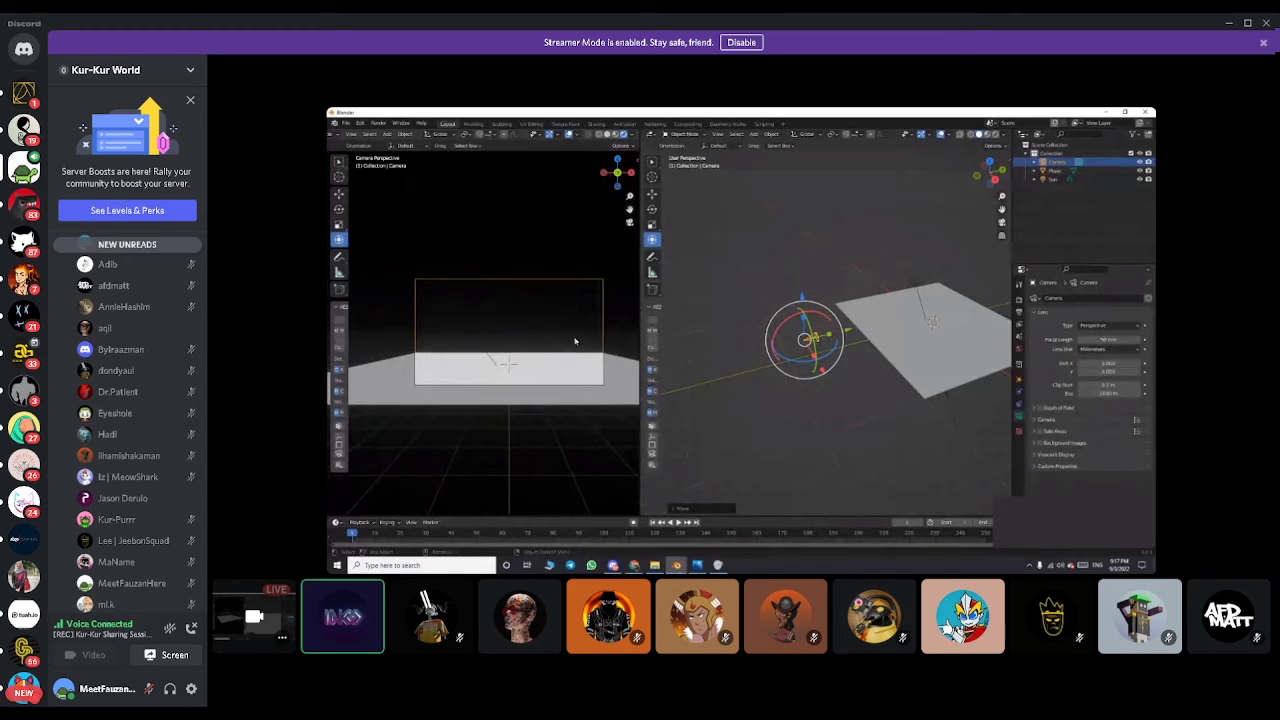
scroll(512, 375, up, 2)
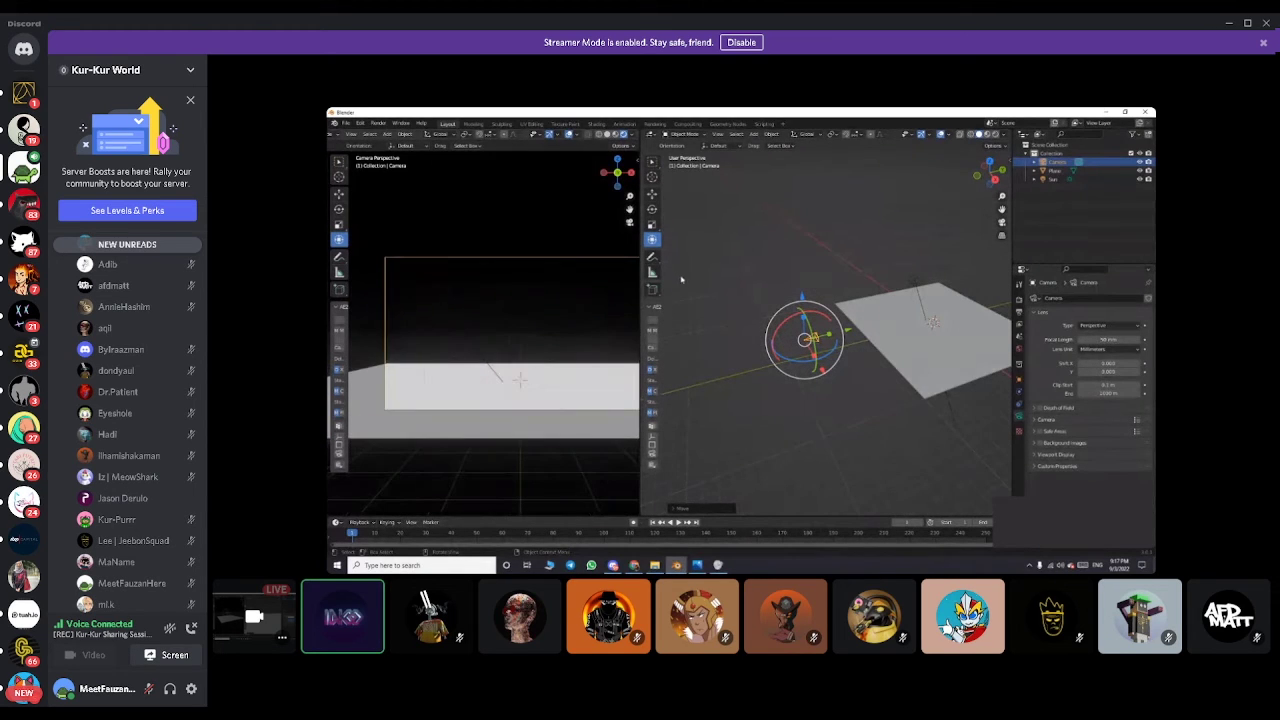
scroll(521, 344, down, 2)
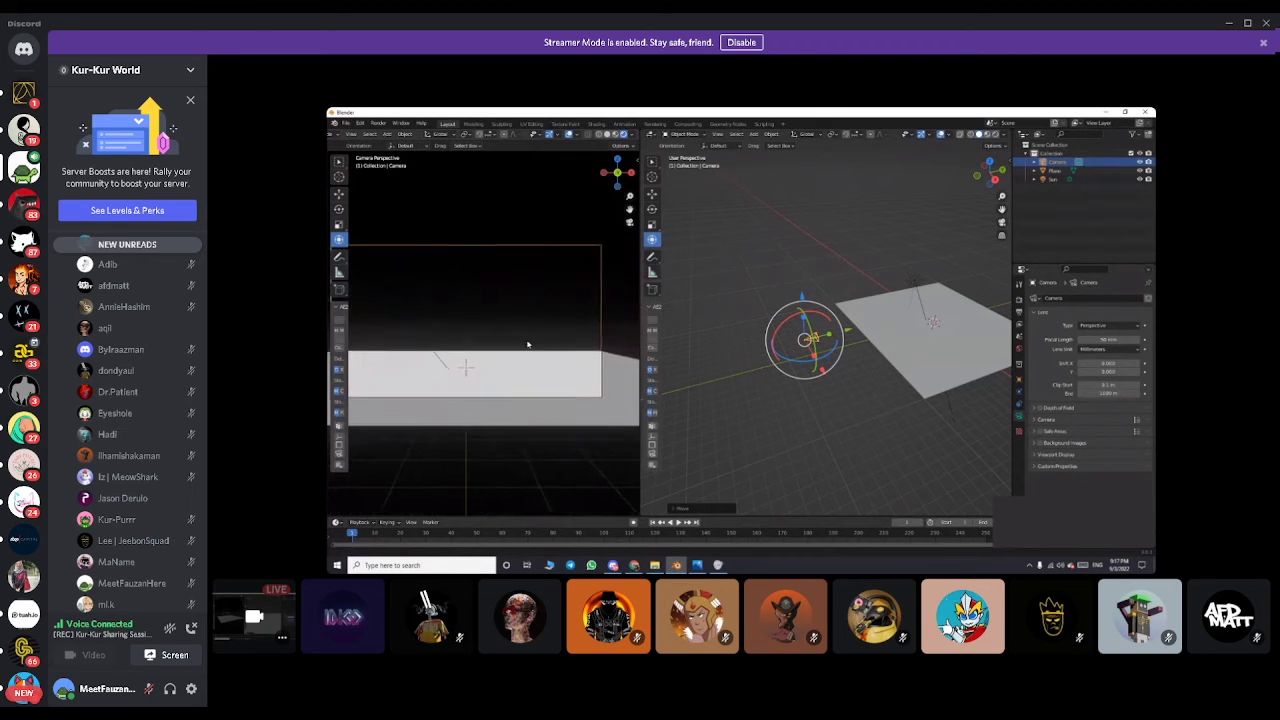
shift+middle_drag(540, 363, 548, 365)
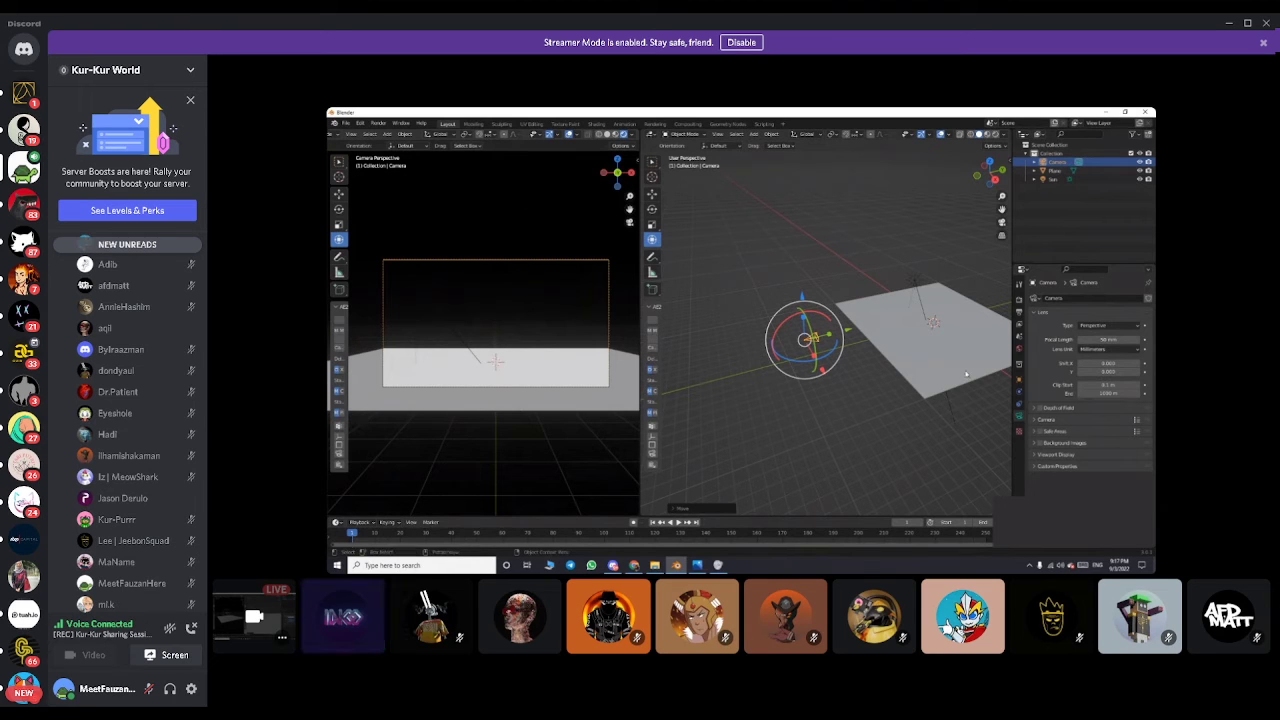
- Try a focal length of 85 mm on the camera
middle_drag(870, 292, 897, 283)
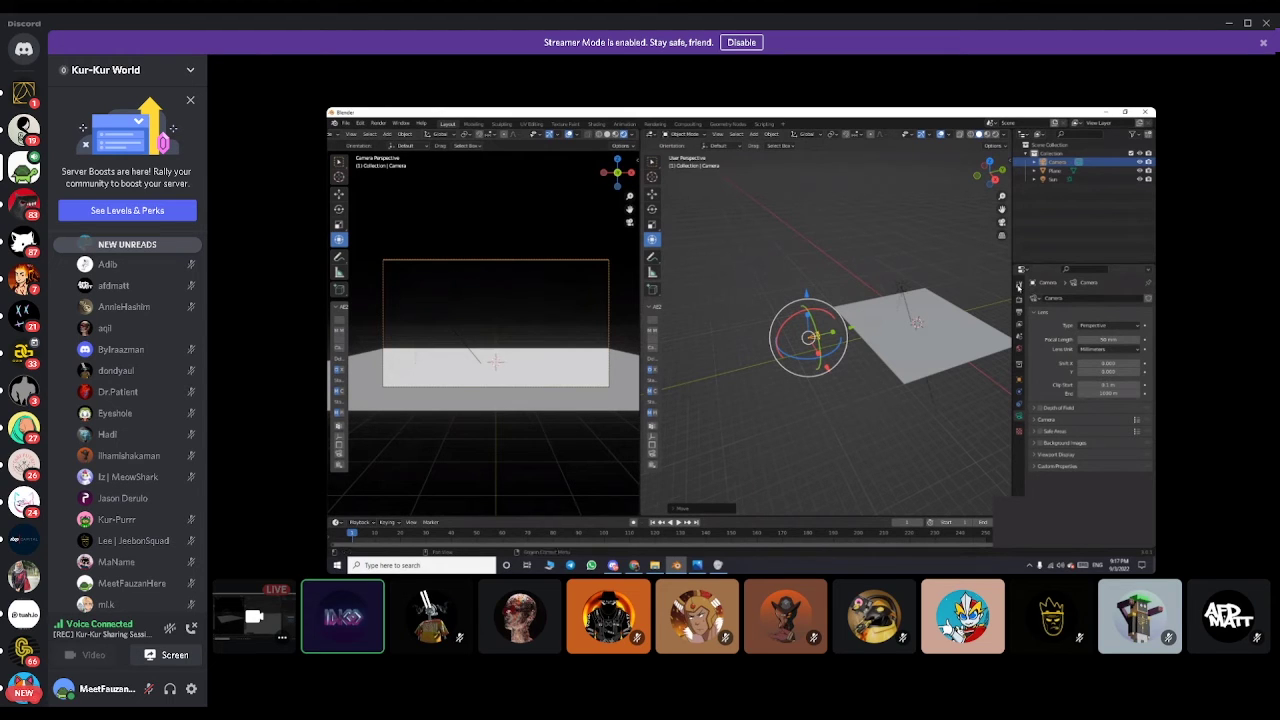
click(822, 405)
click(820, 340)
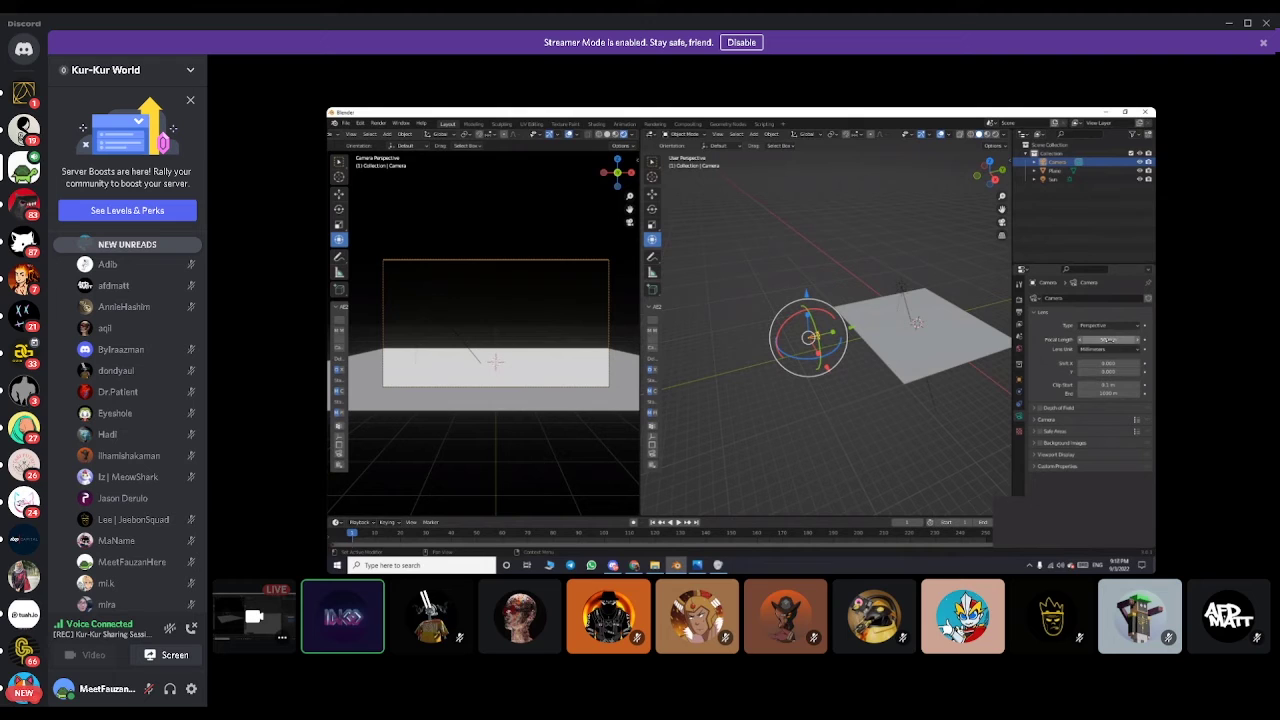
middle_drag(850, 400, 768, 452)
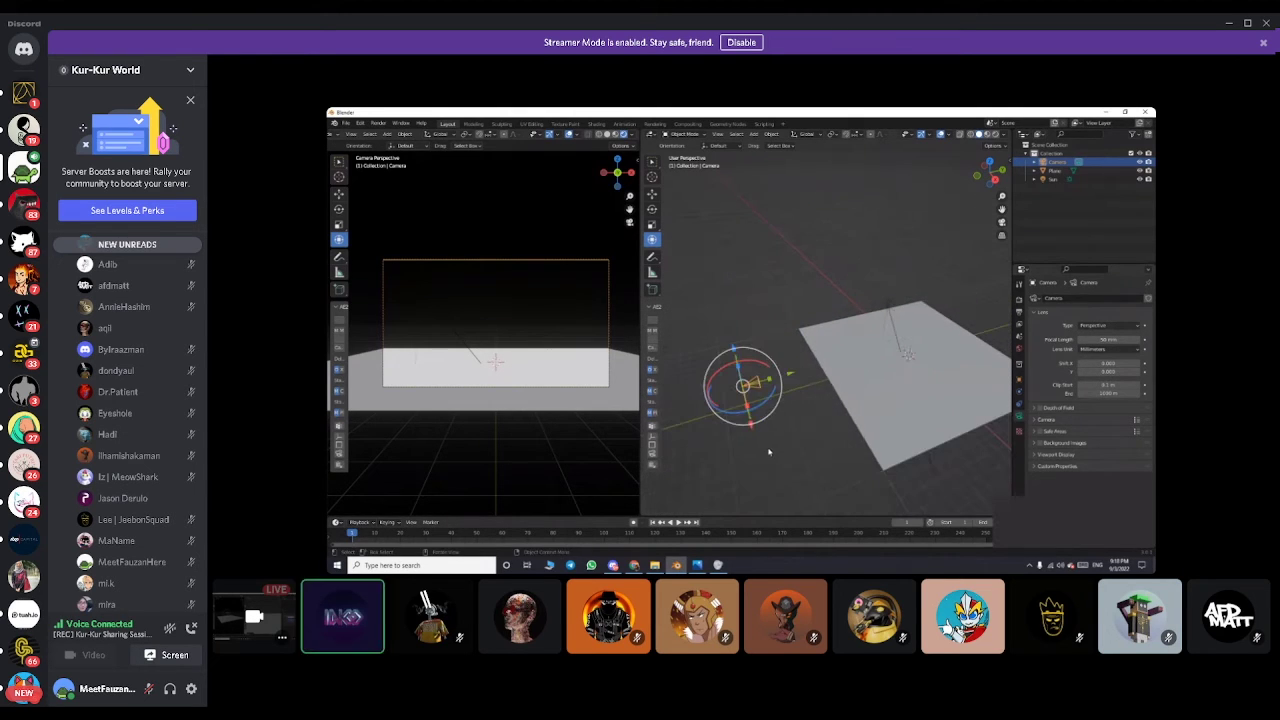
click(1100, 339)
text(85)
key(Return)
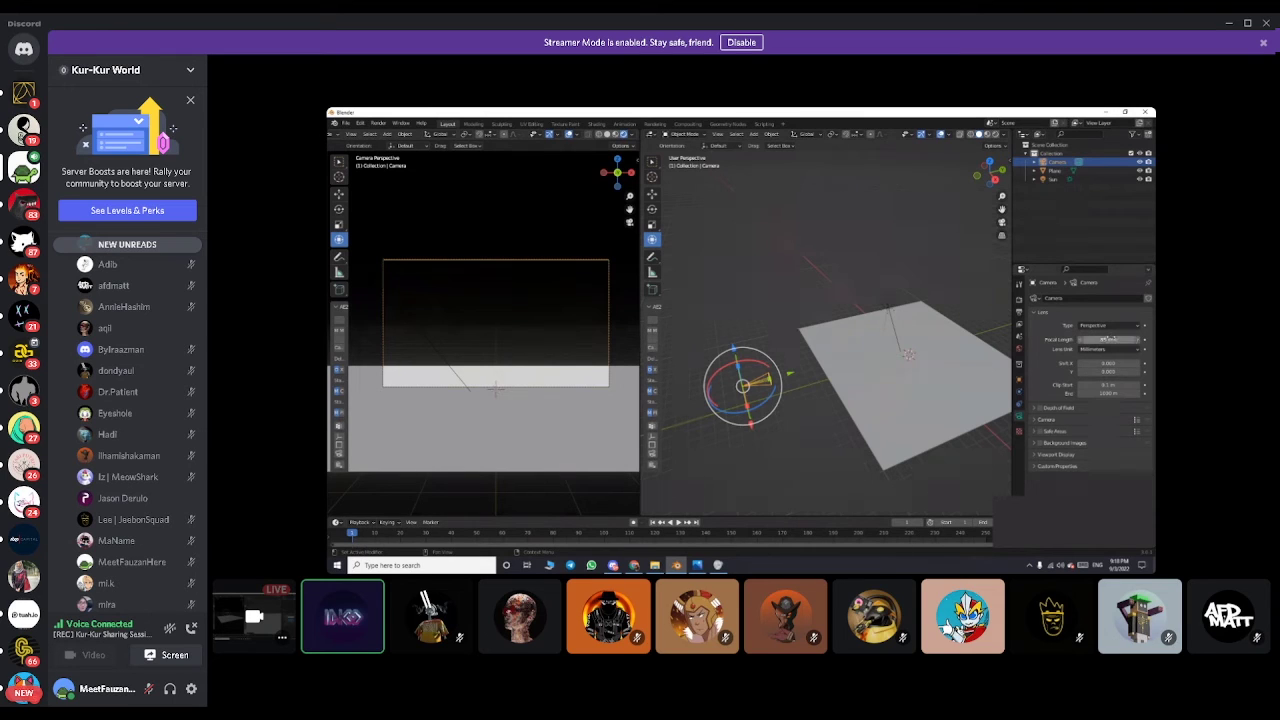
- Set the camera's focal length to 50 mm
double_click(1095, 340)
text(50)
key(Return)
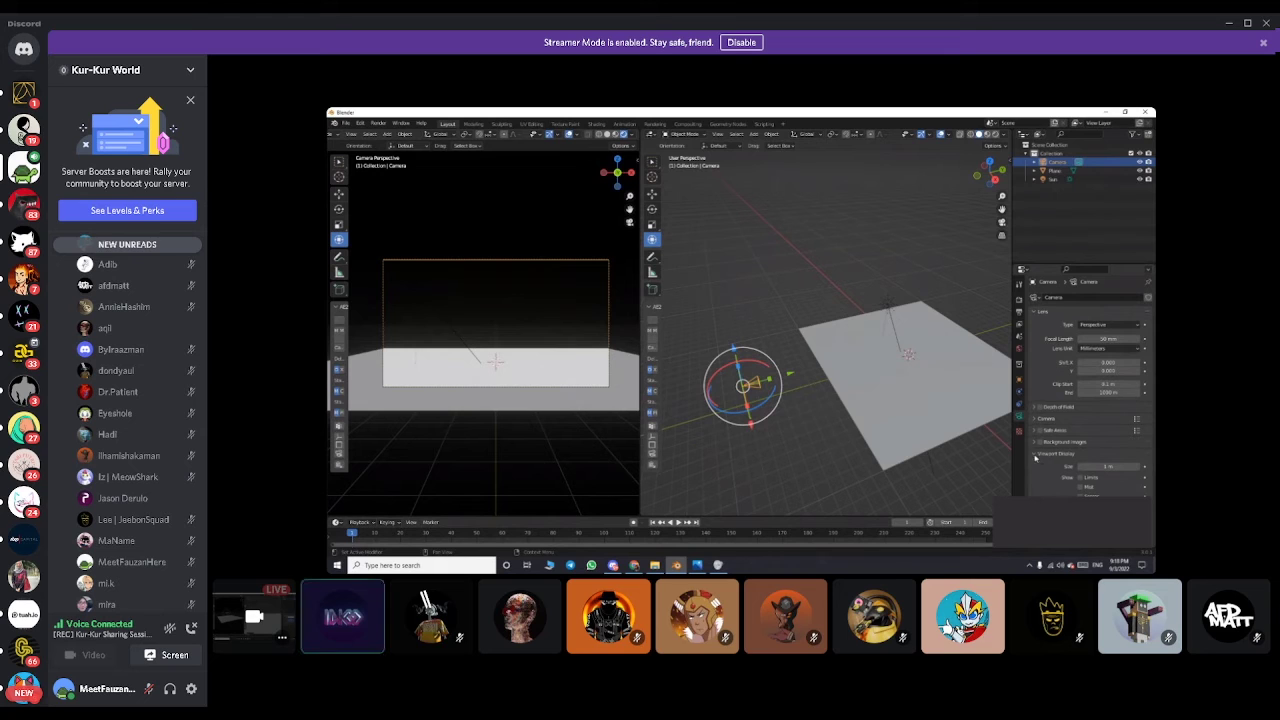
scroll(97, 478, down, 3)
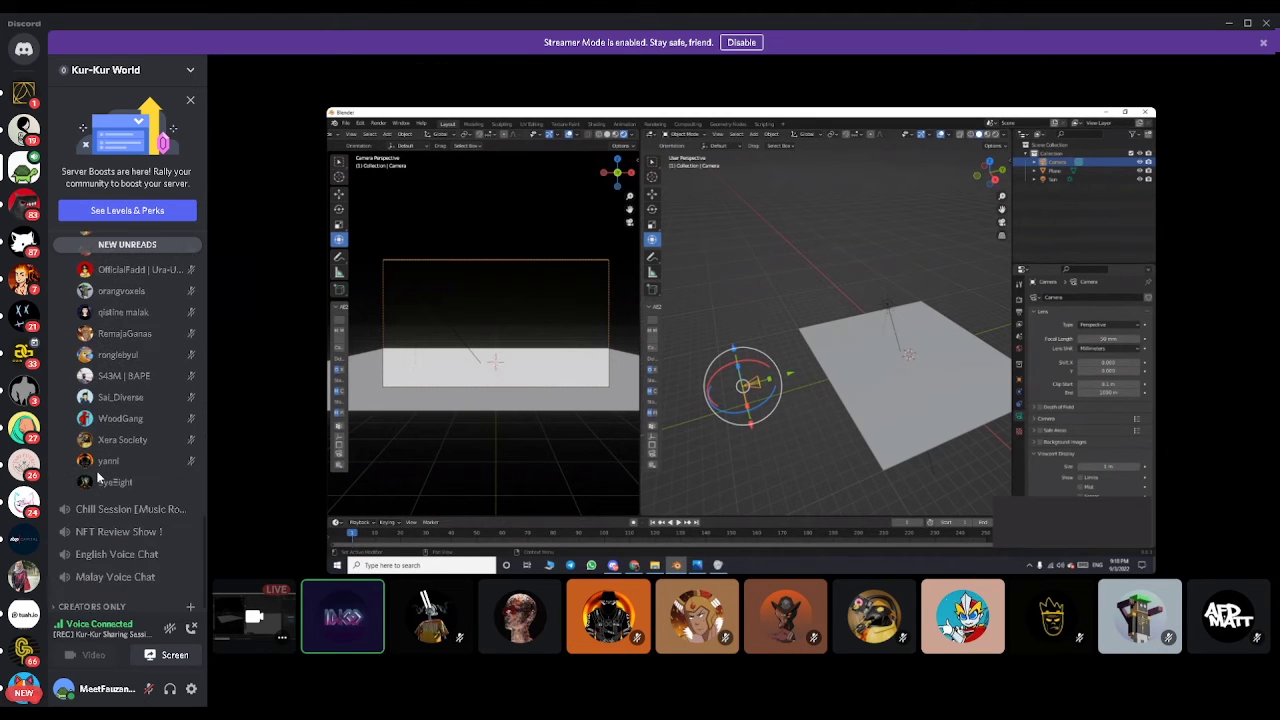
scroll(97, 478, up, 2)
scroll(97, 478, up, 5)
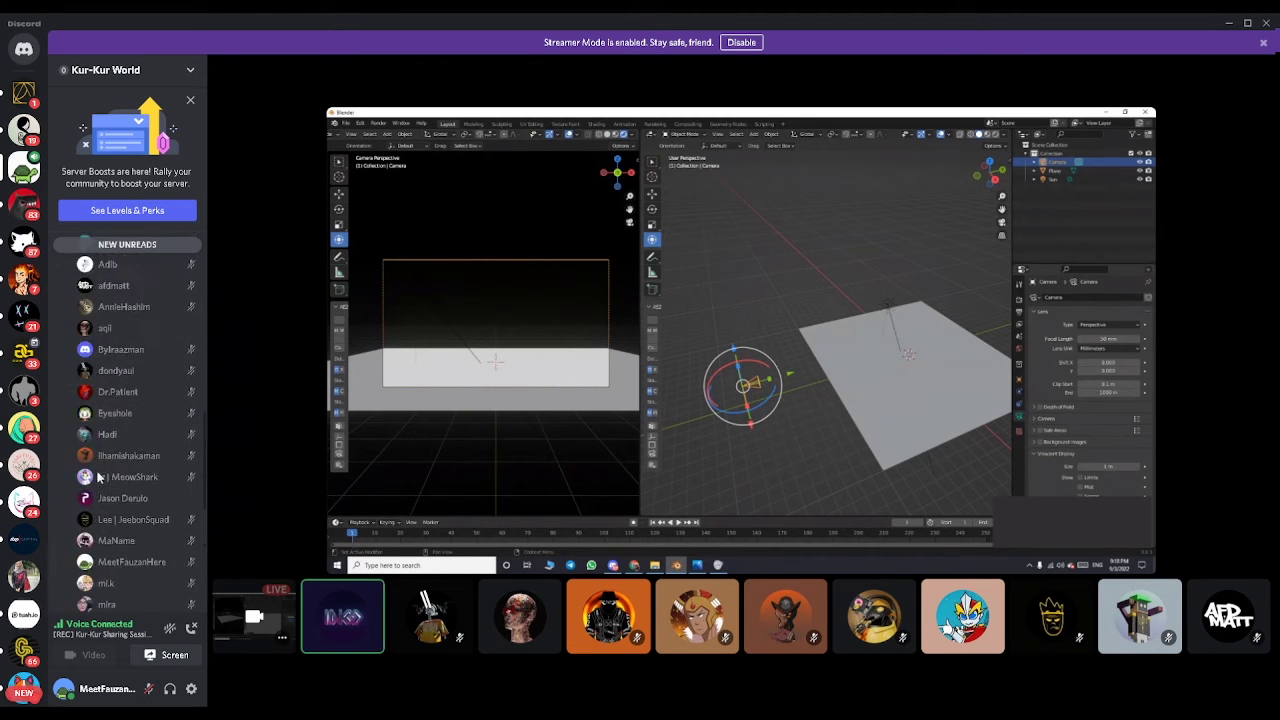
scroll(99, 476, down, 3)
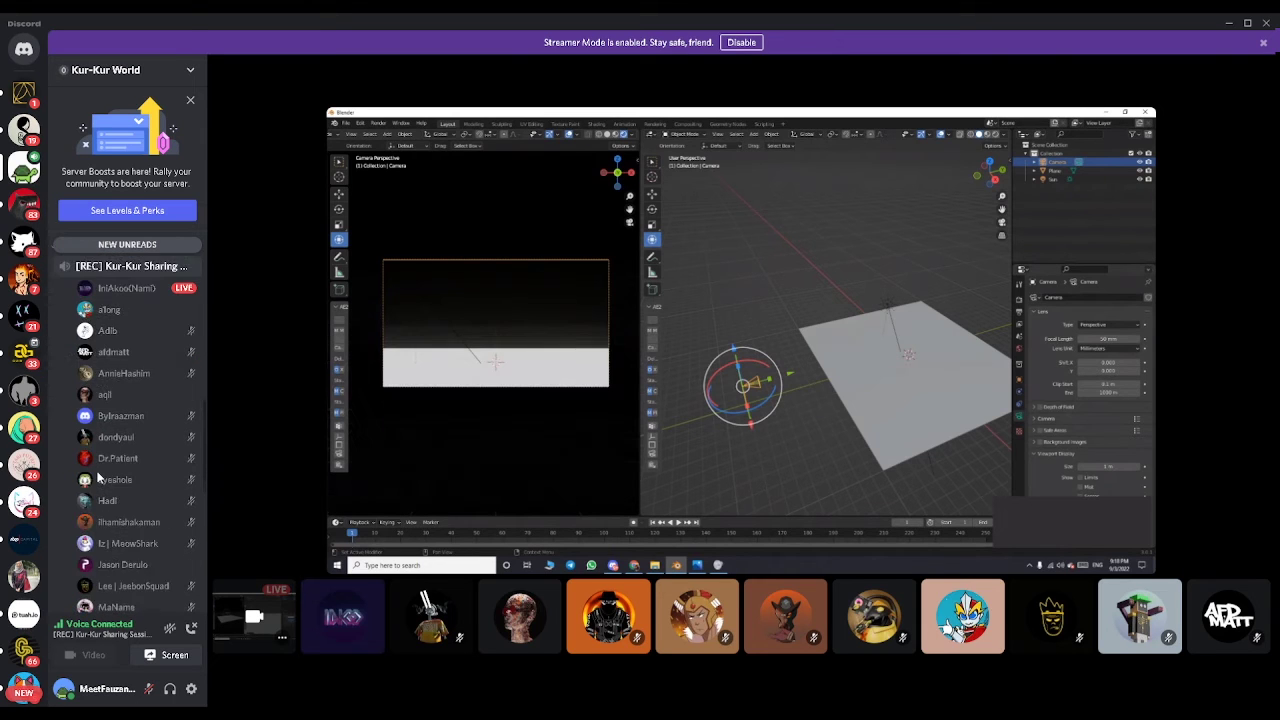
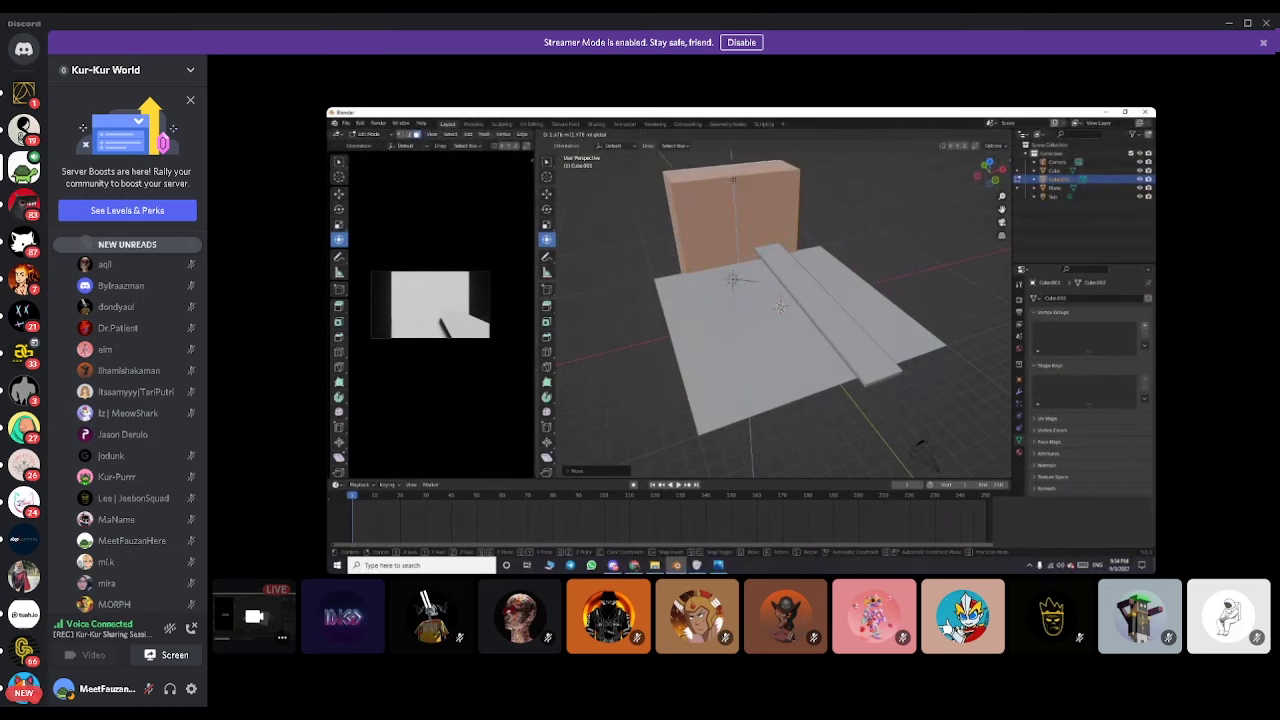
- Thin the tall block behind the plane into a wall by moving its outer face in Edit Mode
scroll(780, 305, up, 5)
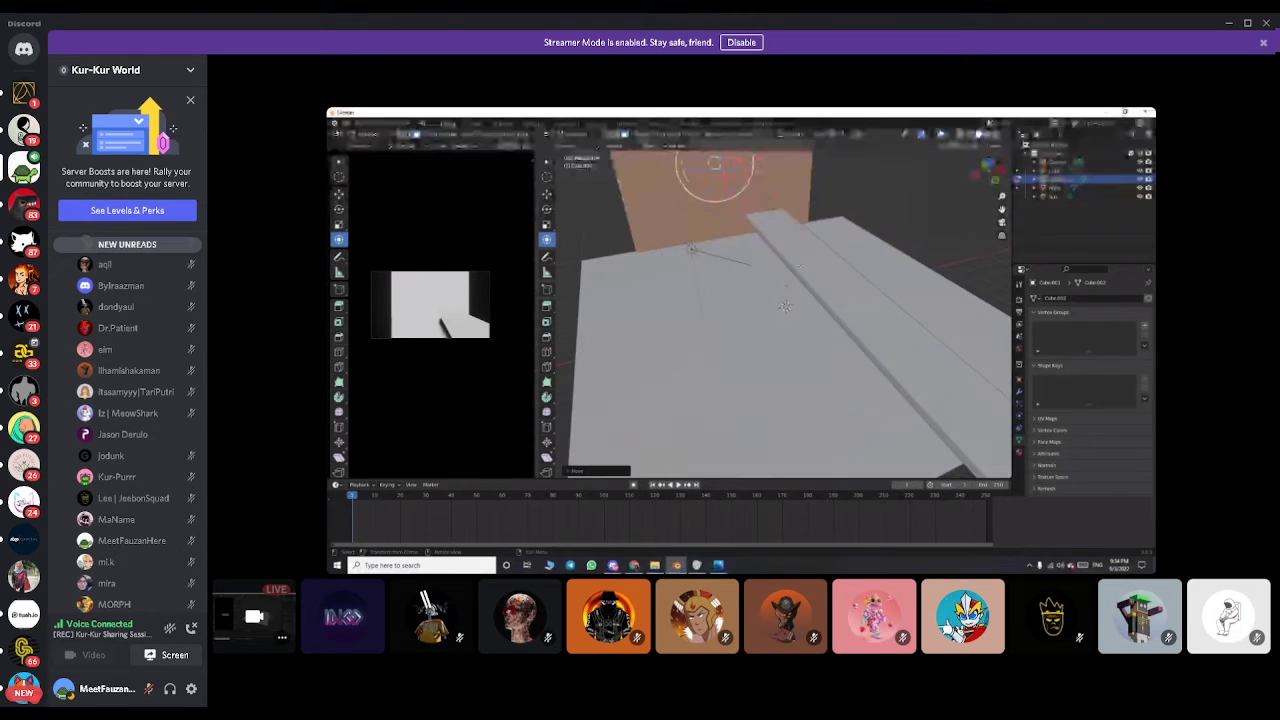
middle_drag(780, 305, 847, 308)
drag(847, 308, 796, 301)
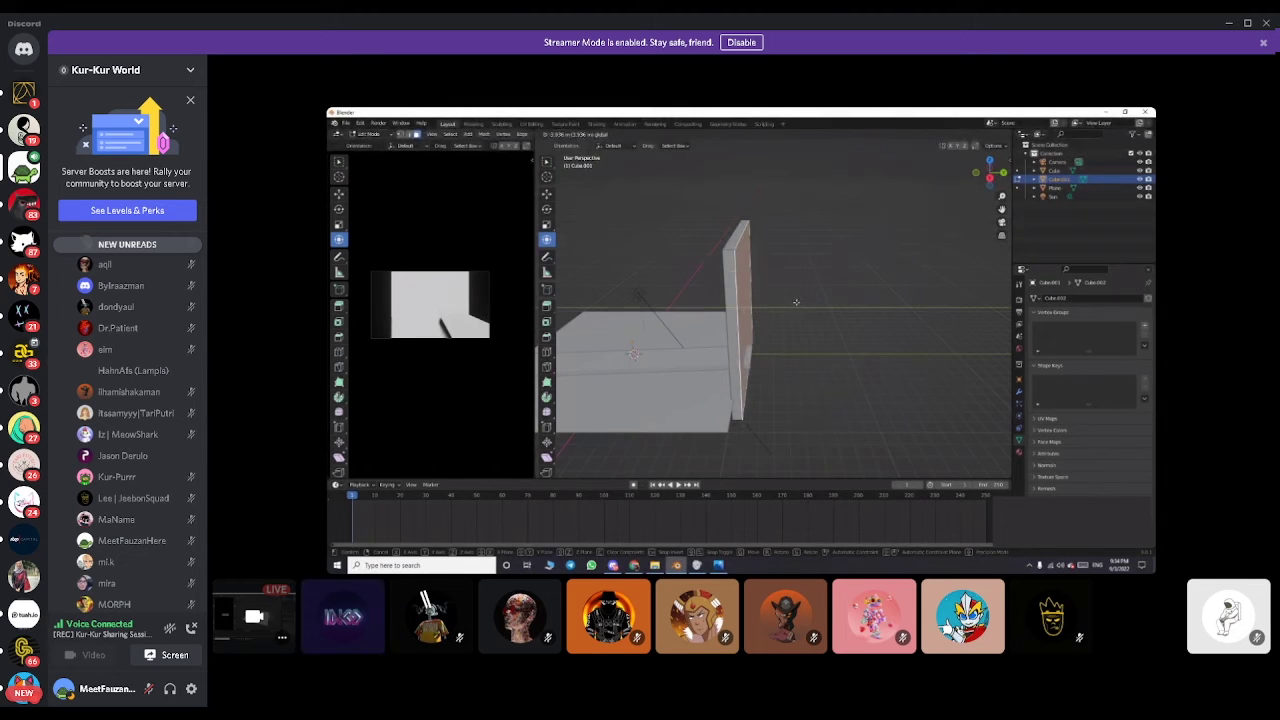
middle_drag(796, 301, 804, 350)
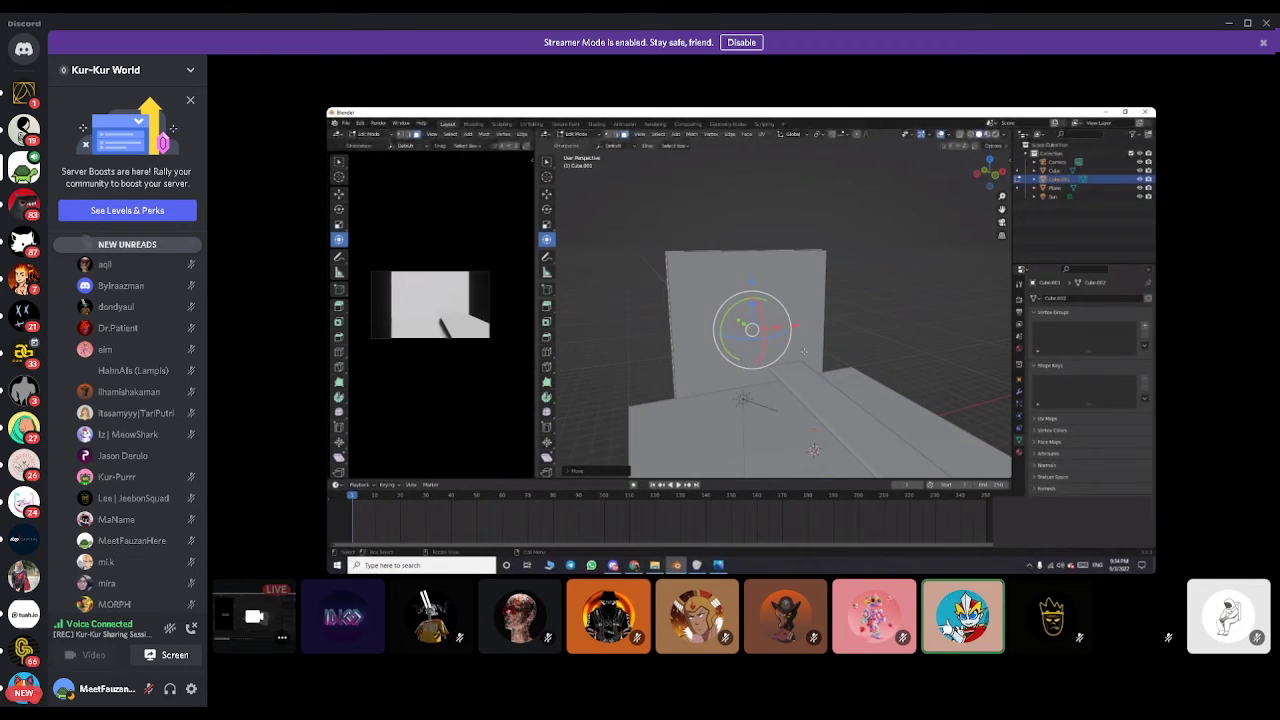
click(693, 311)
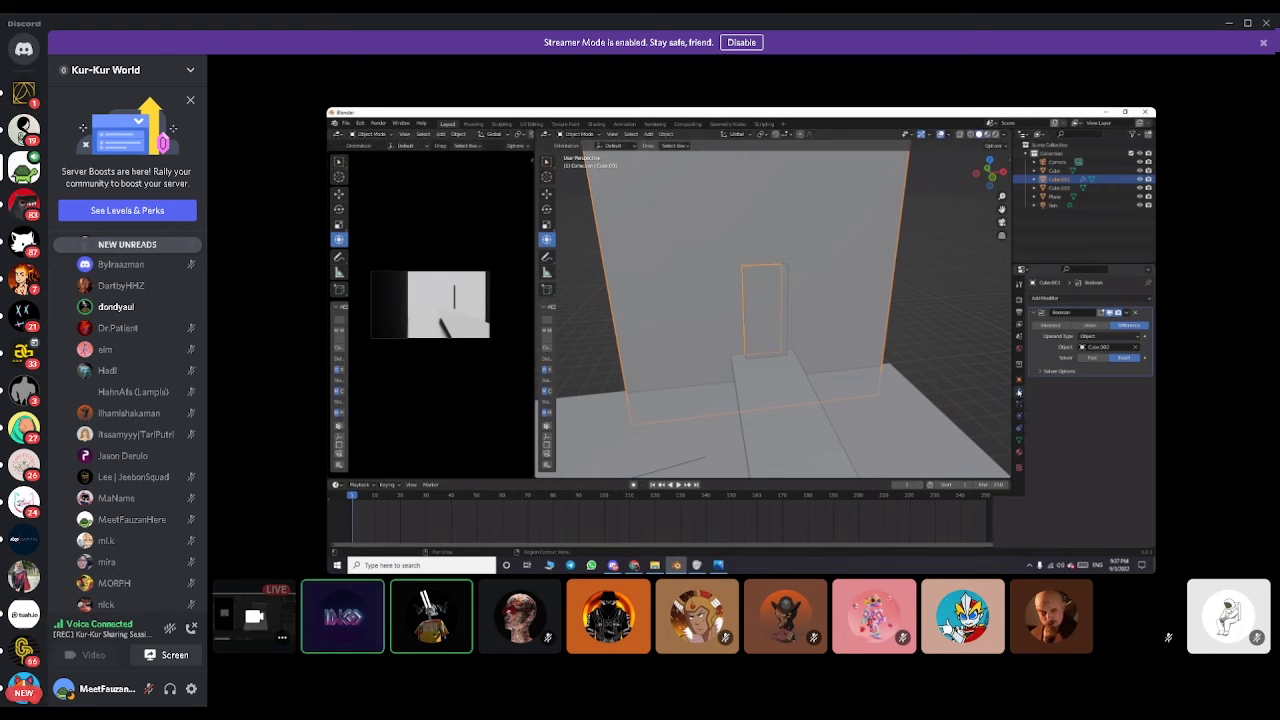
- Open the list of modifiers that can be added to the wall with the doorway cut-out
click(1045, 298)
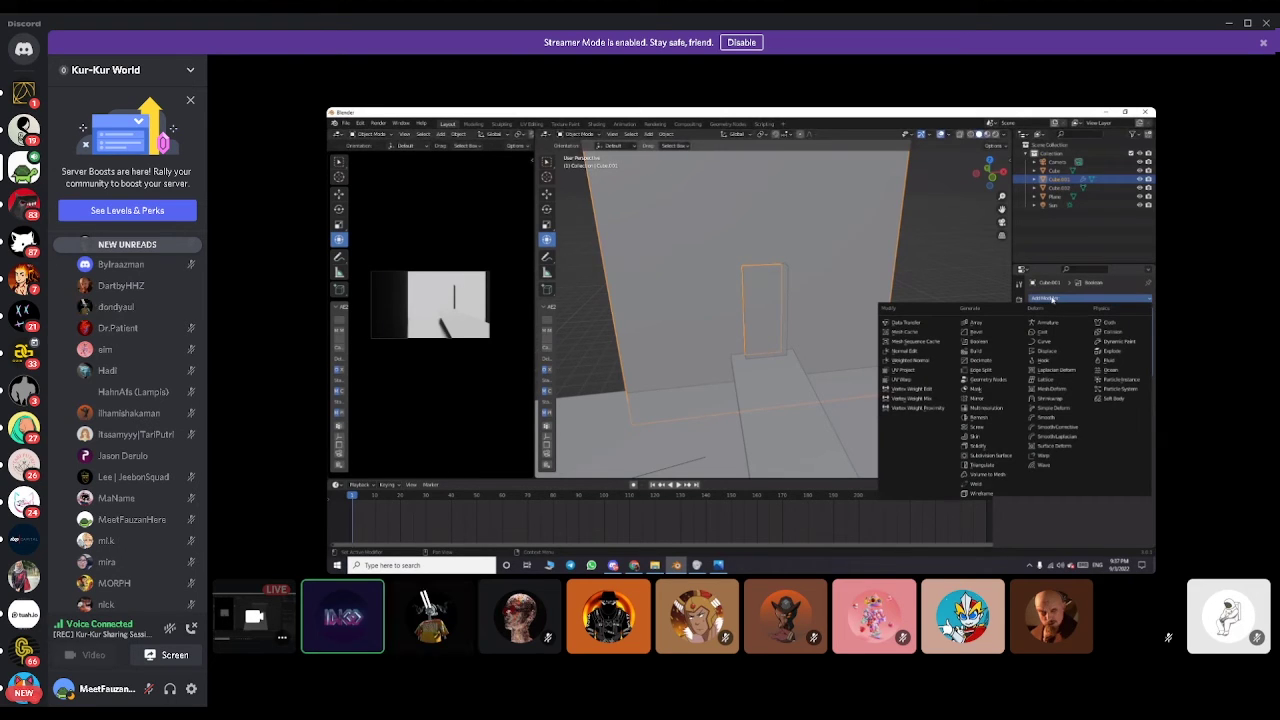
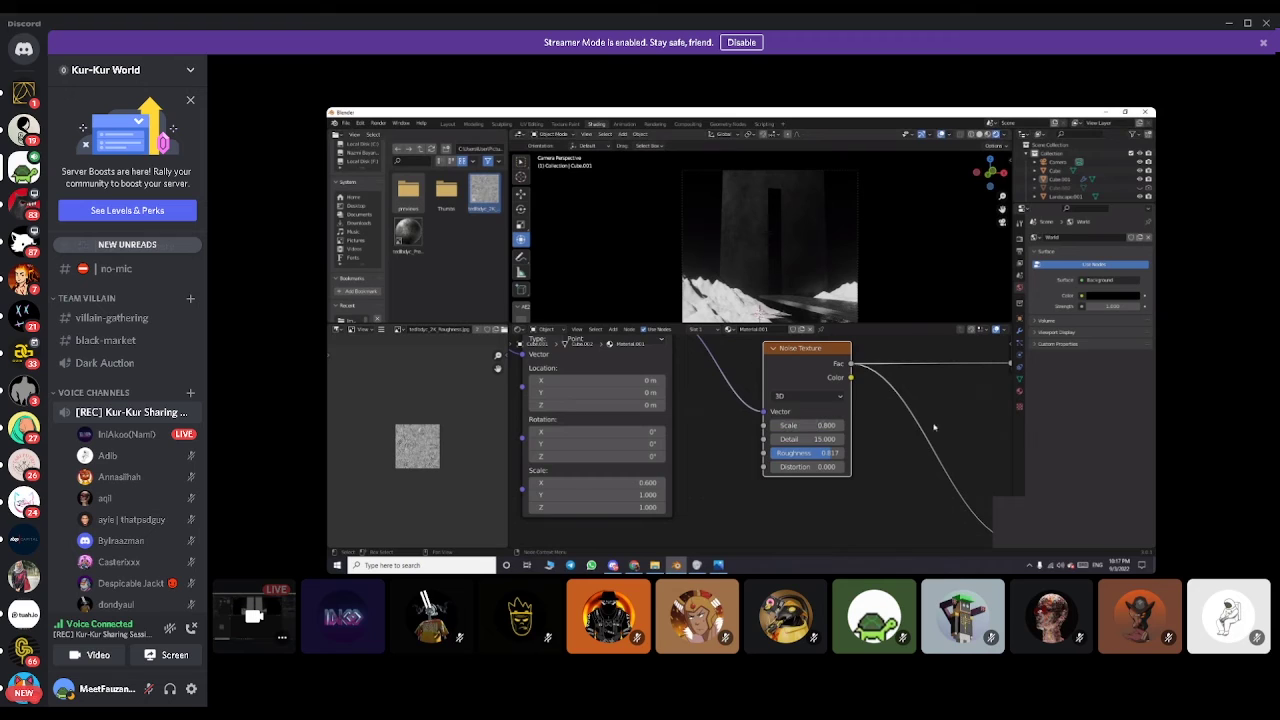
- Move the black stop of the ColorRamp in the wall's noise material to position 0.264
middle_drag(1000, 450, 776, 397)
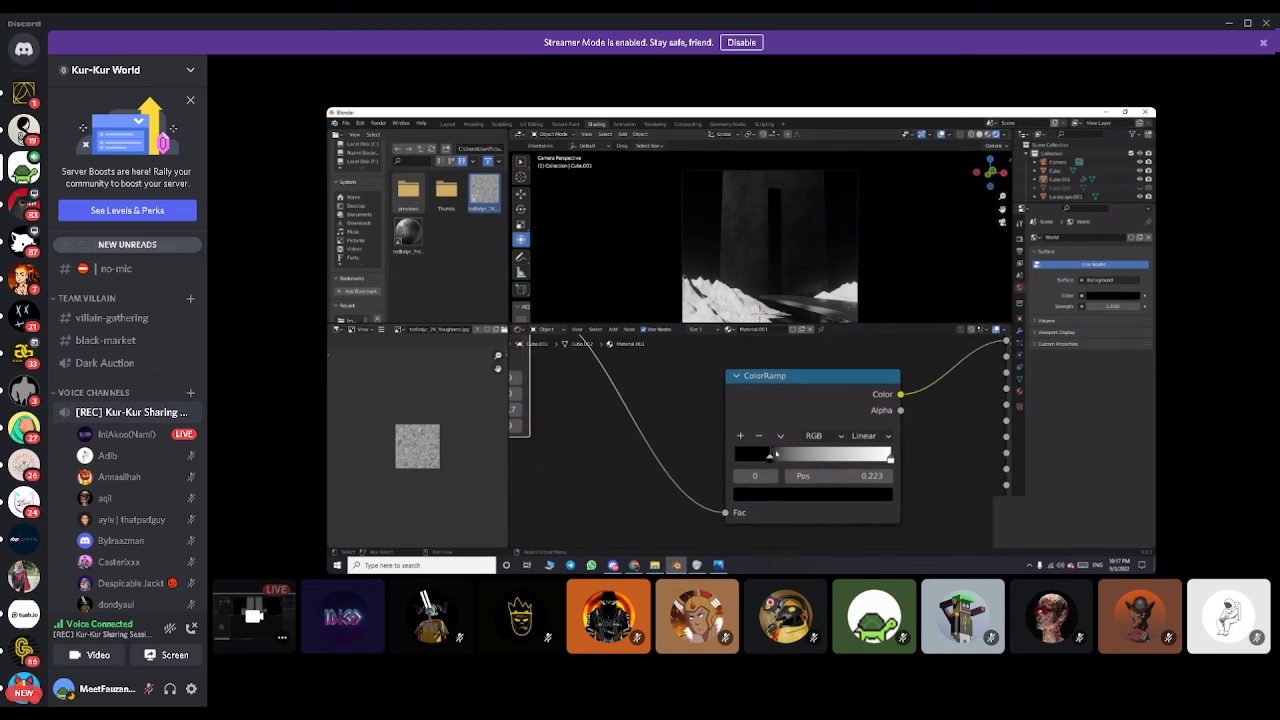
drag(770, 466, 780, 457)
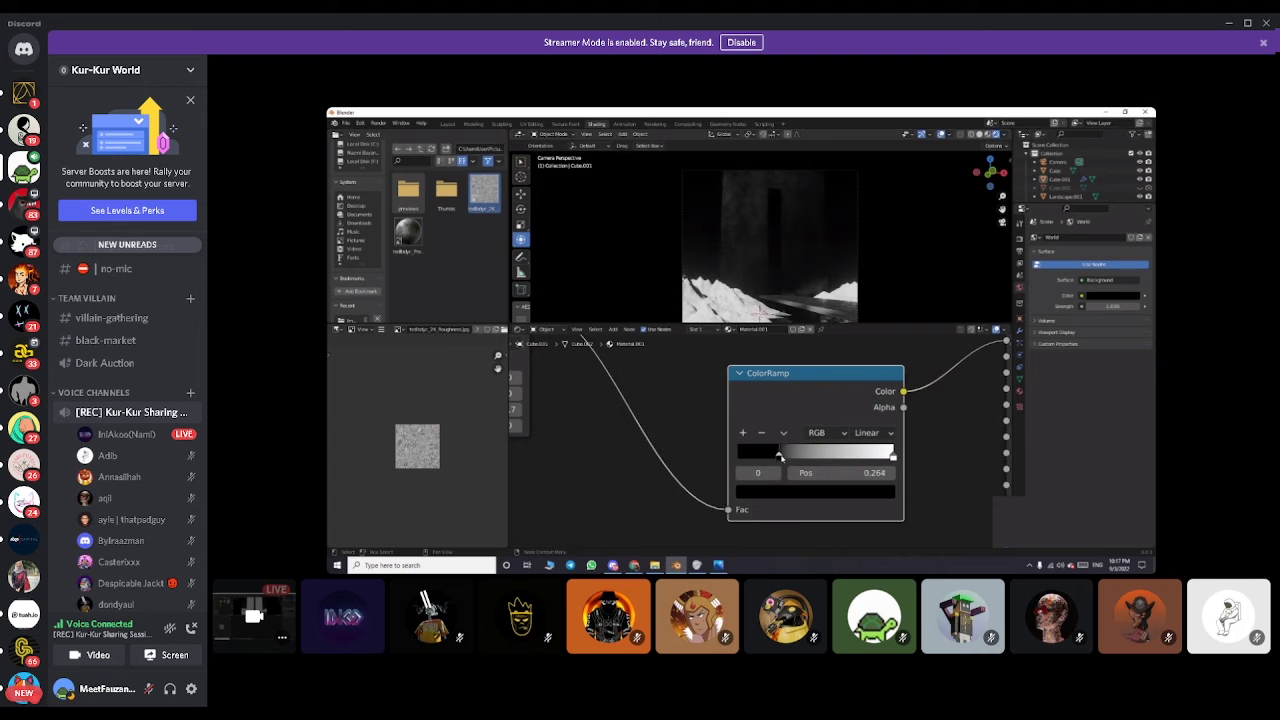
scroll(765, 258, down, 2)
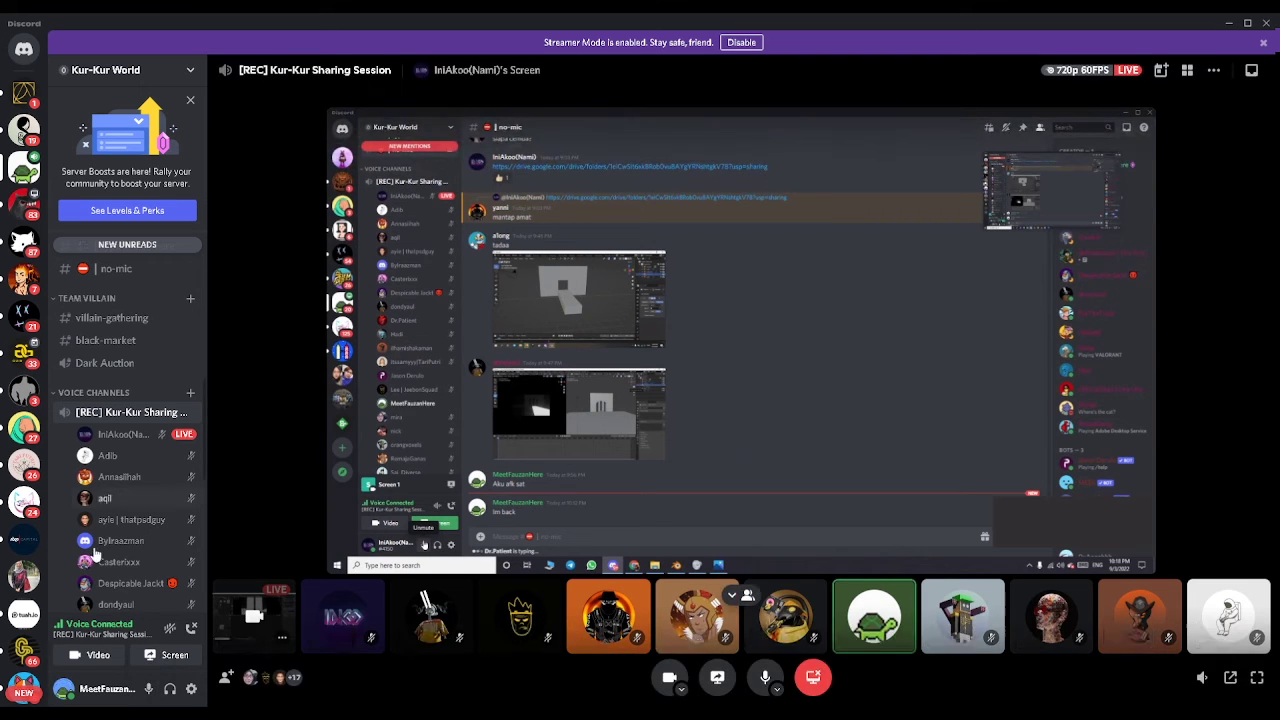
scroll(93, 557, down, 3)
scroll(93, 557, down, 6)
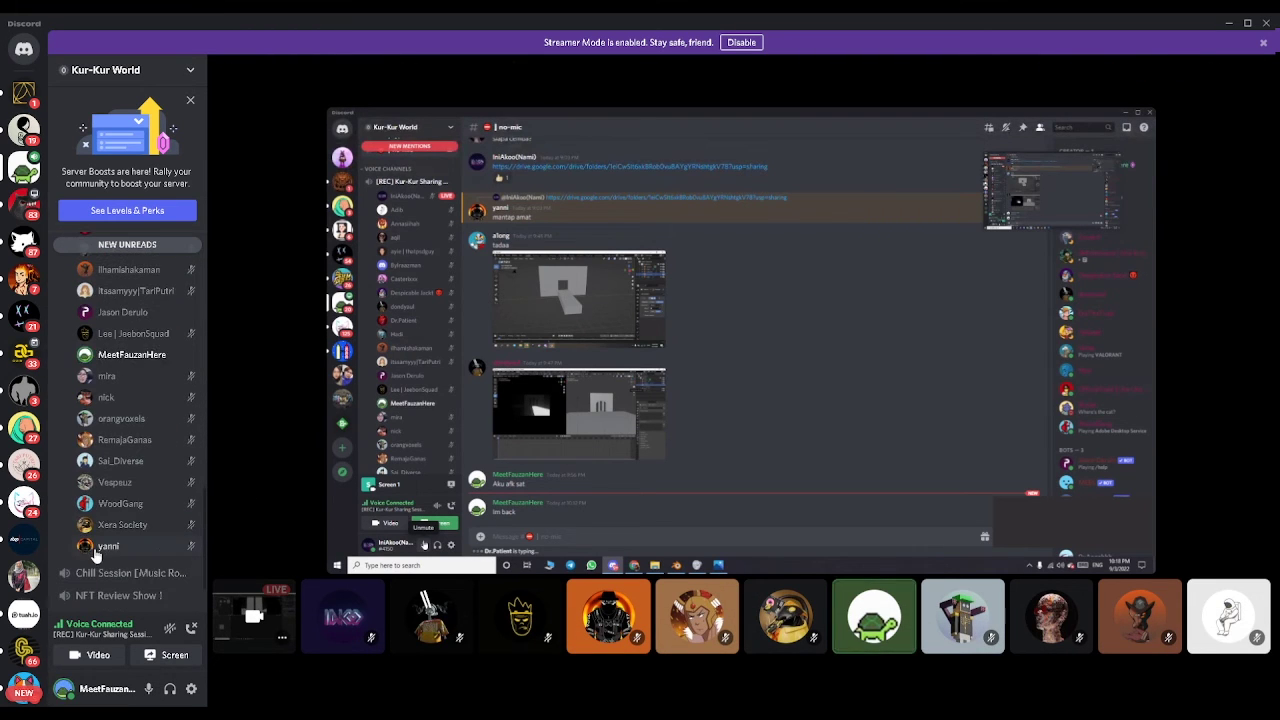
scroll(110, 546, up, 4)
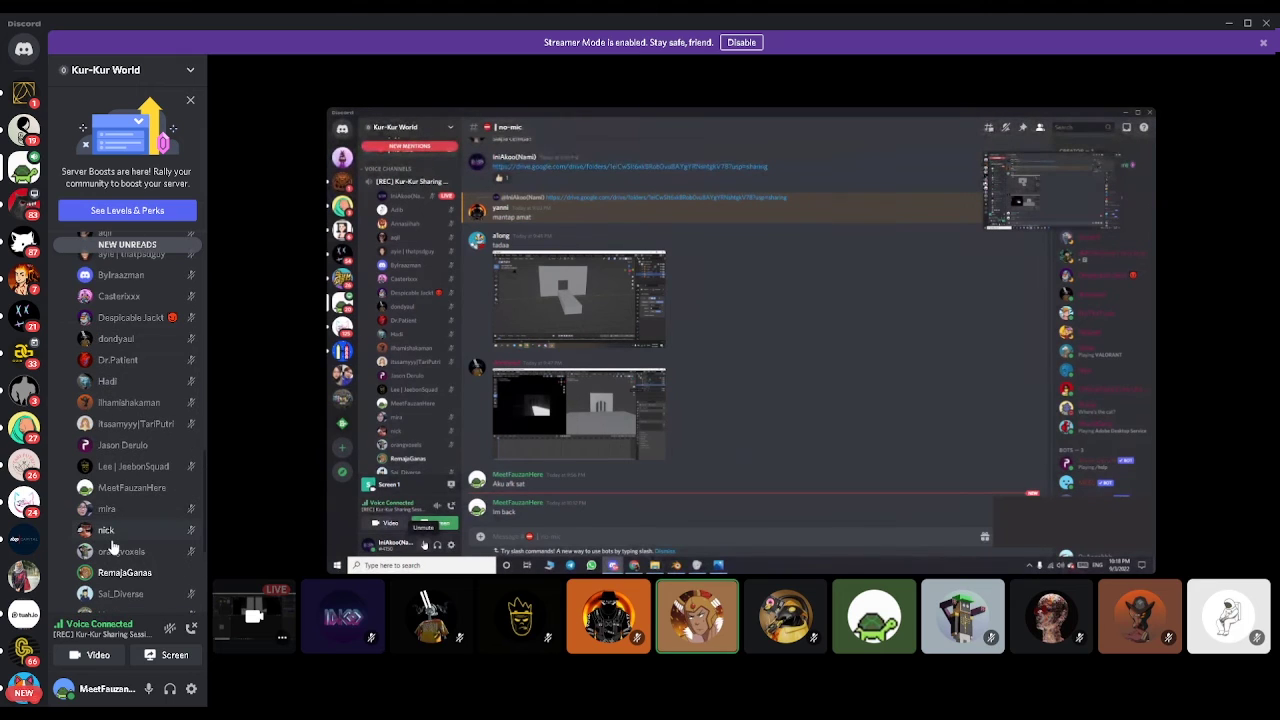
scroll(113, 546, up, 3)
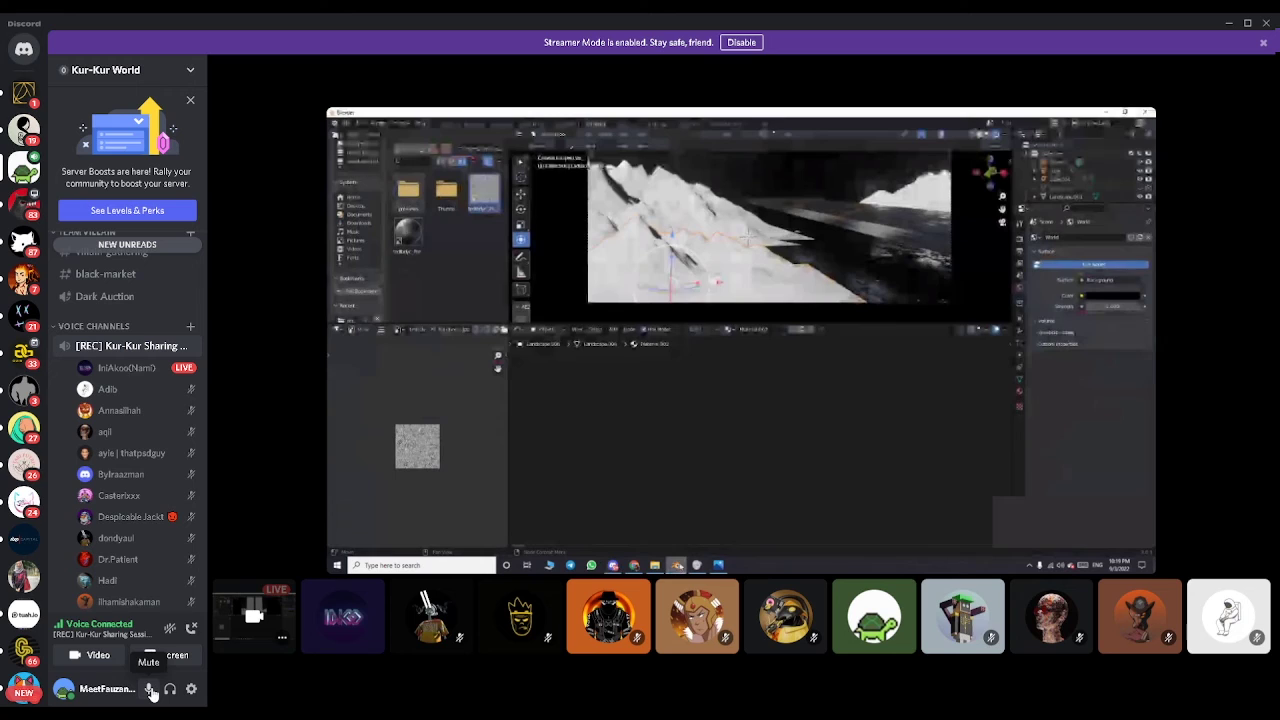
- Mute the microphone in the voice call
click(150, 689)
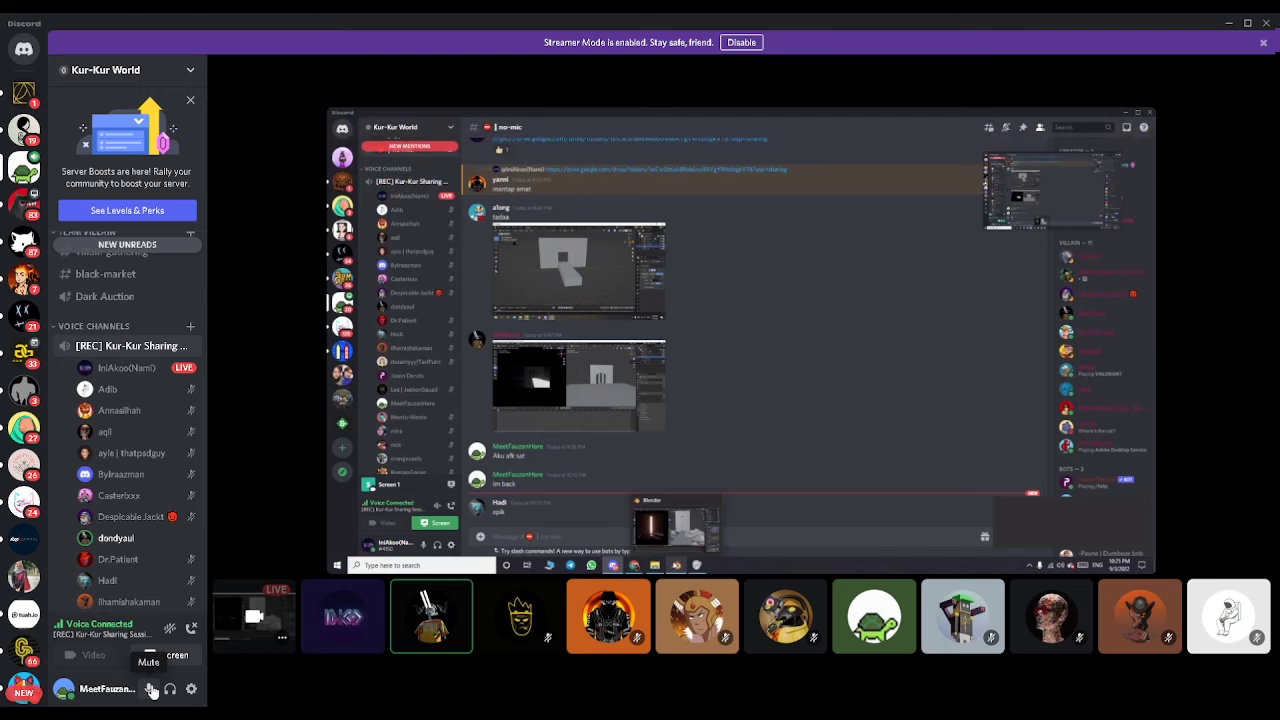
click(151, 690)
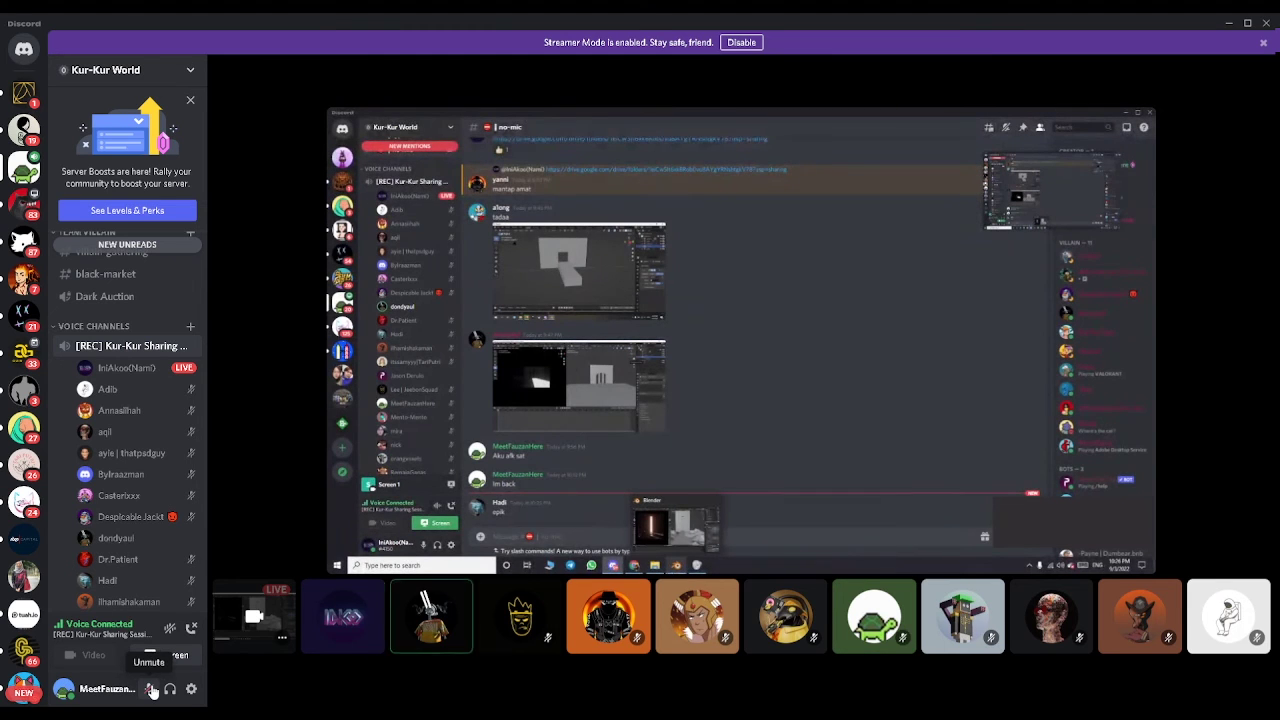
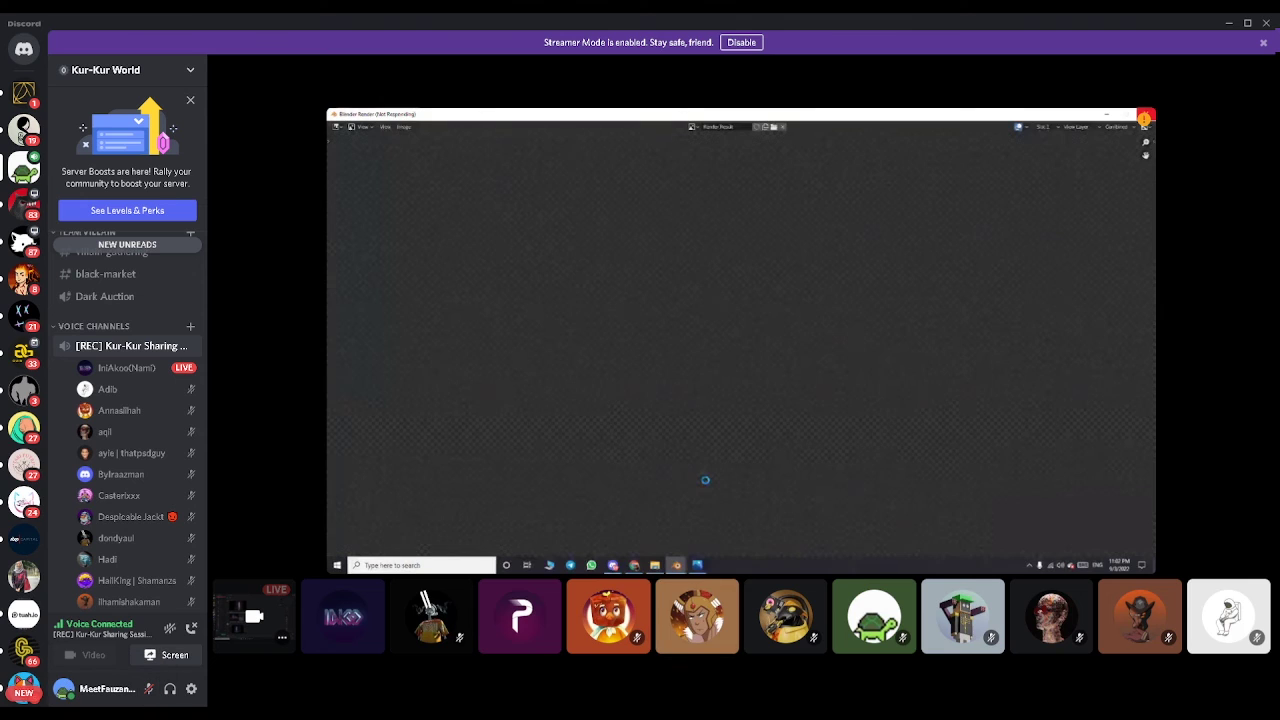
- View the latest renders shared in the no-mic channel, and return to the live screen share
scroll(145, 443, up, 5)
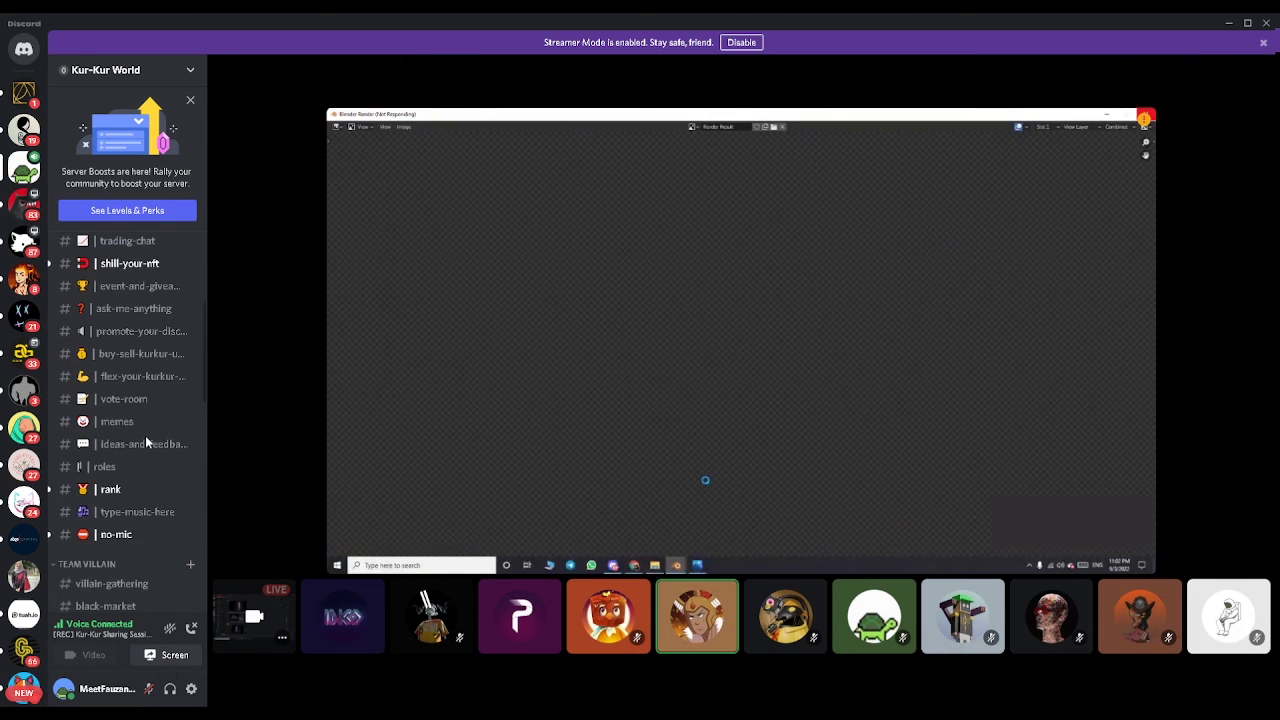
click(116, 534)
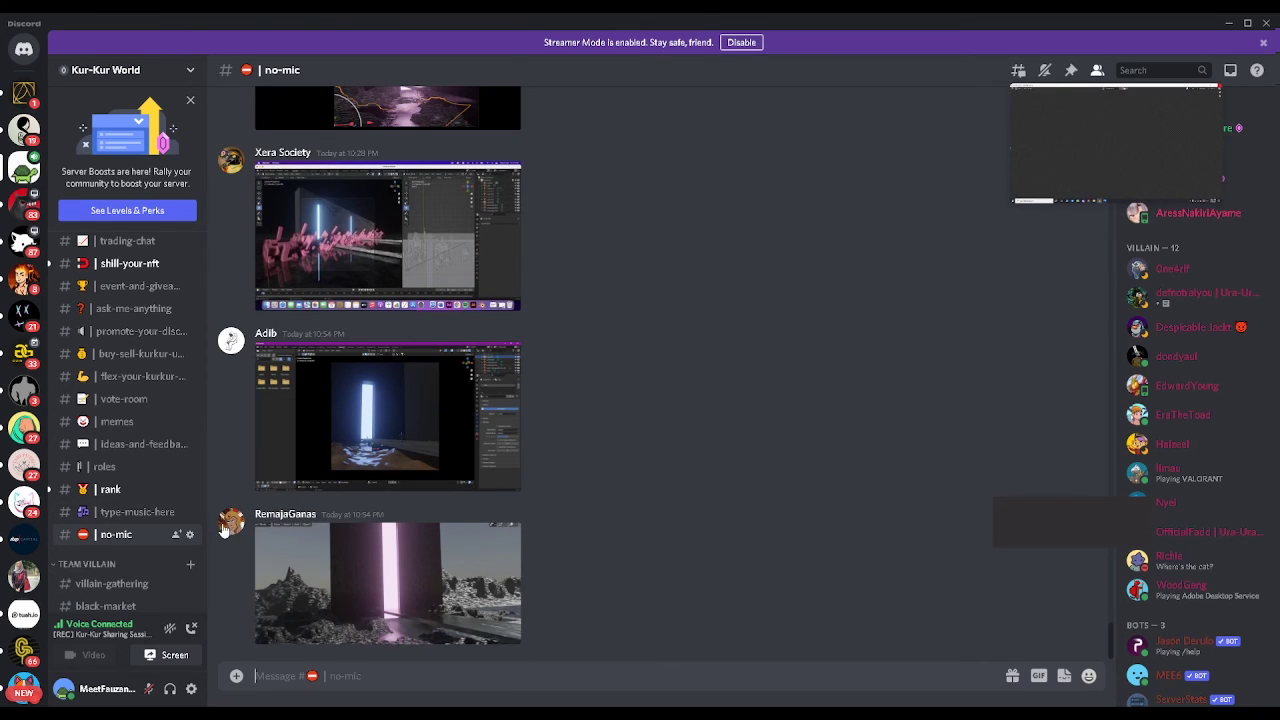
scroll(129, 520, down, 5)
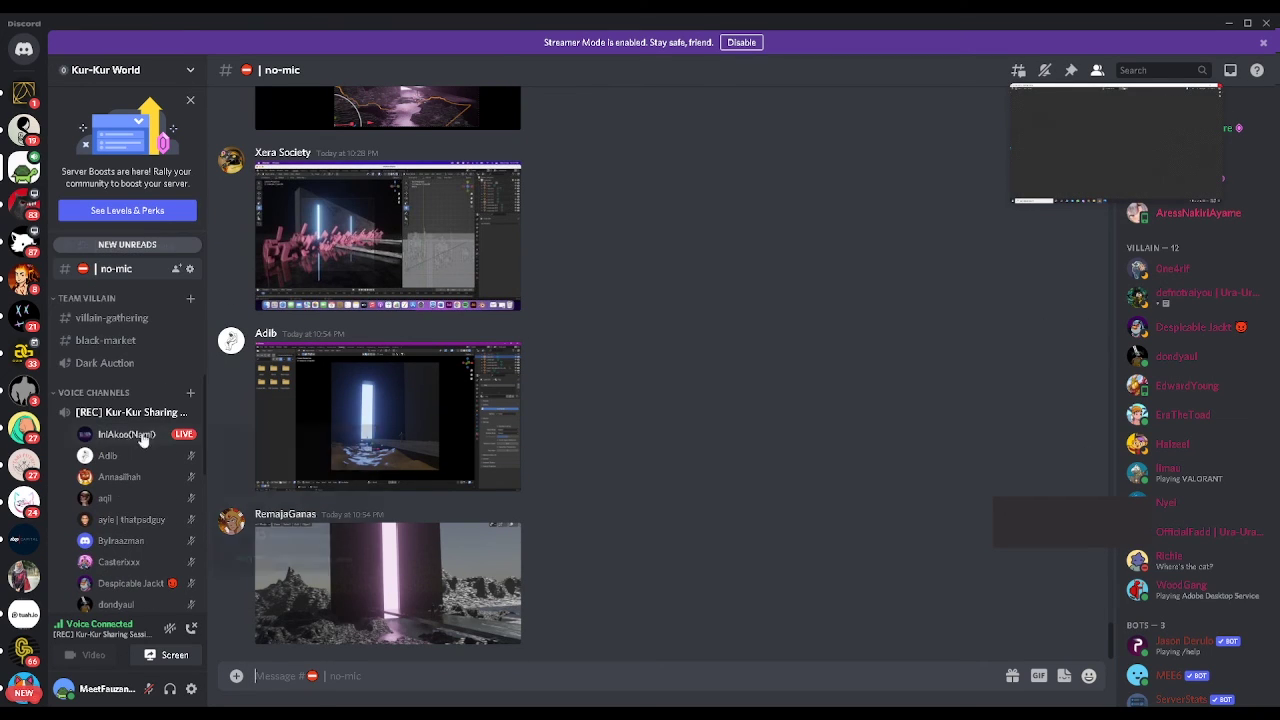
click(1099, 123)
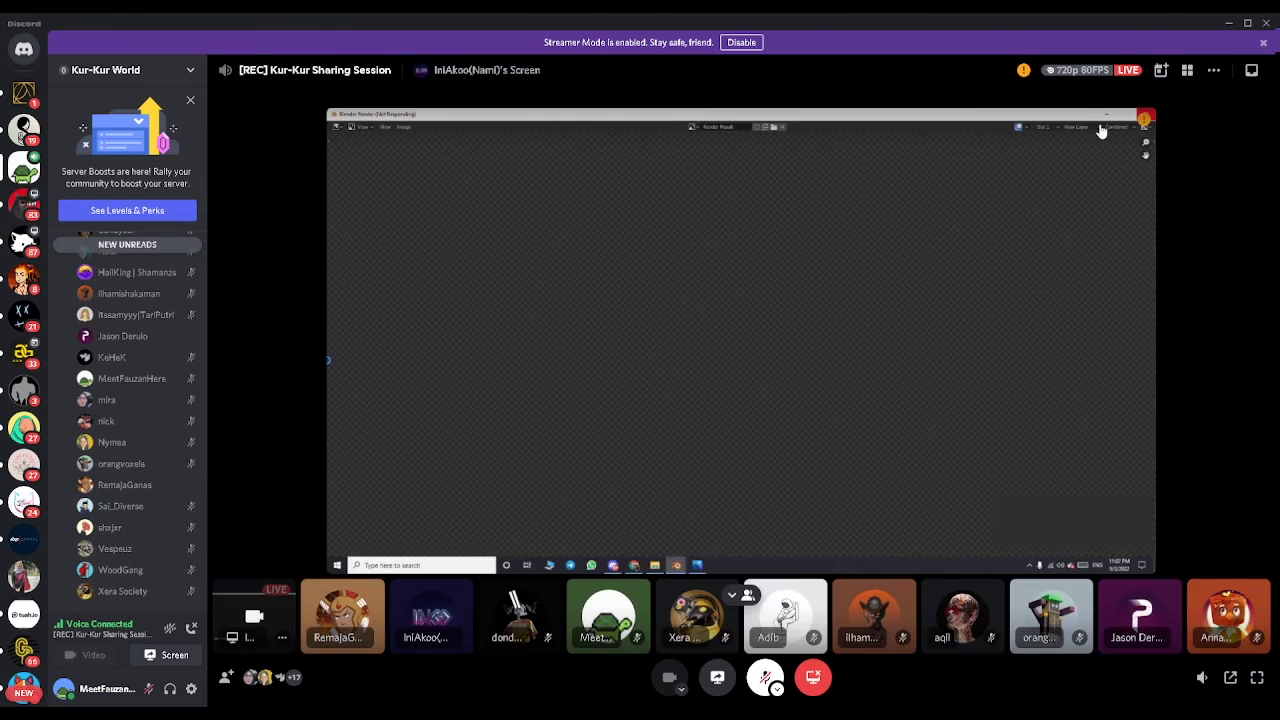
- Unmute the microphone in the voice call
click(148, 690)
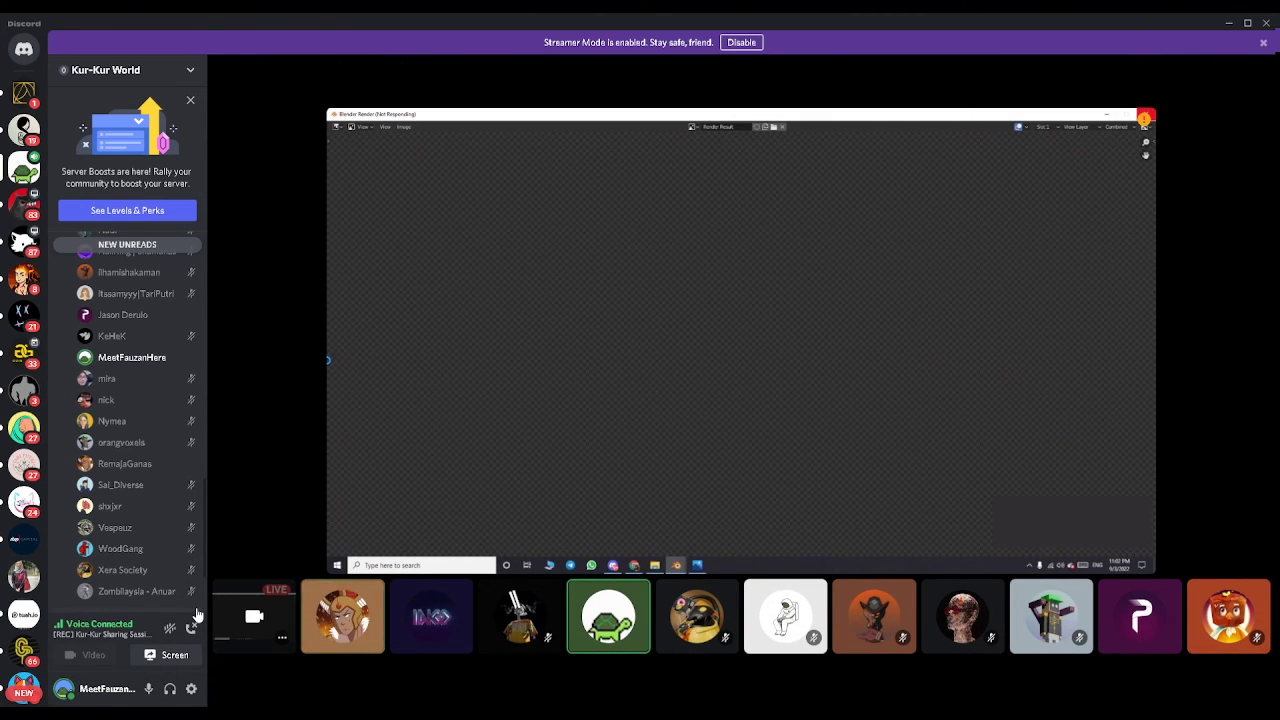
mouse_move(279, 488)
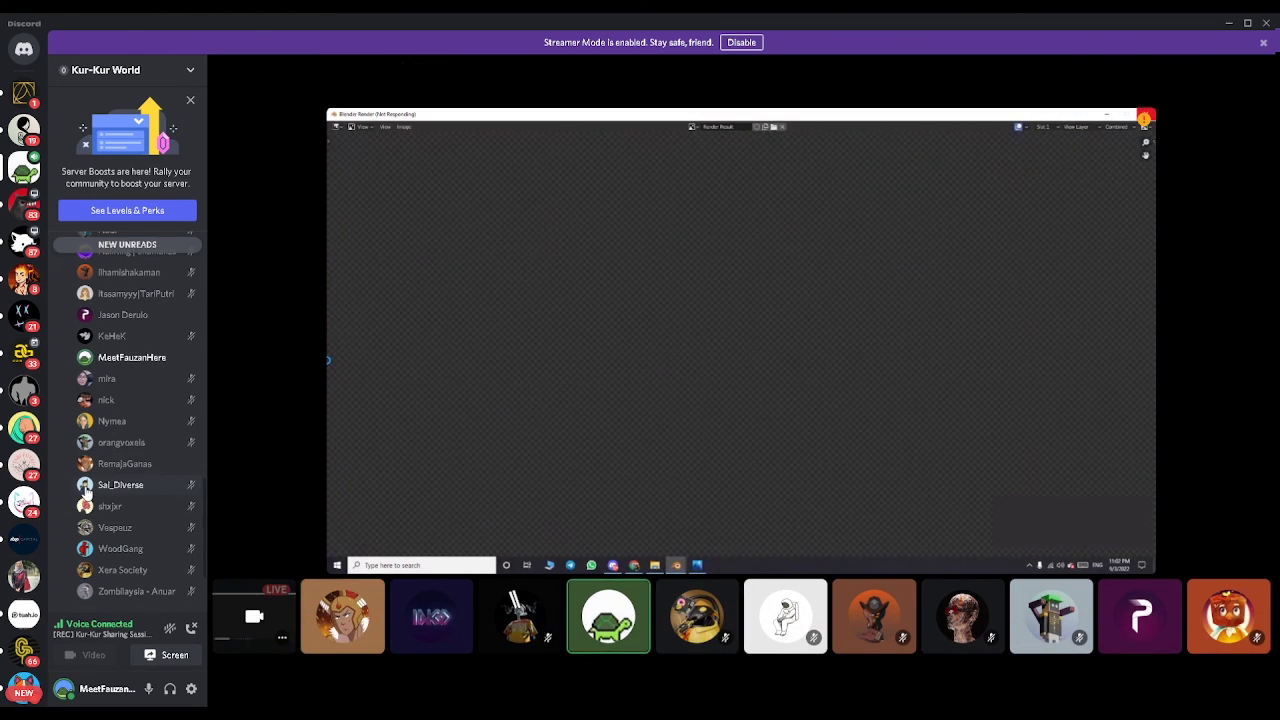
scroll(86, 490, up, 10)
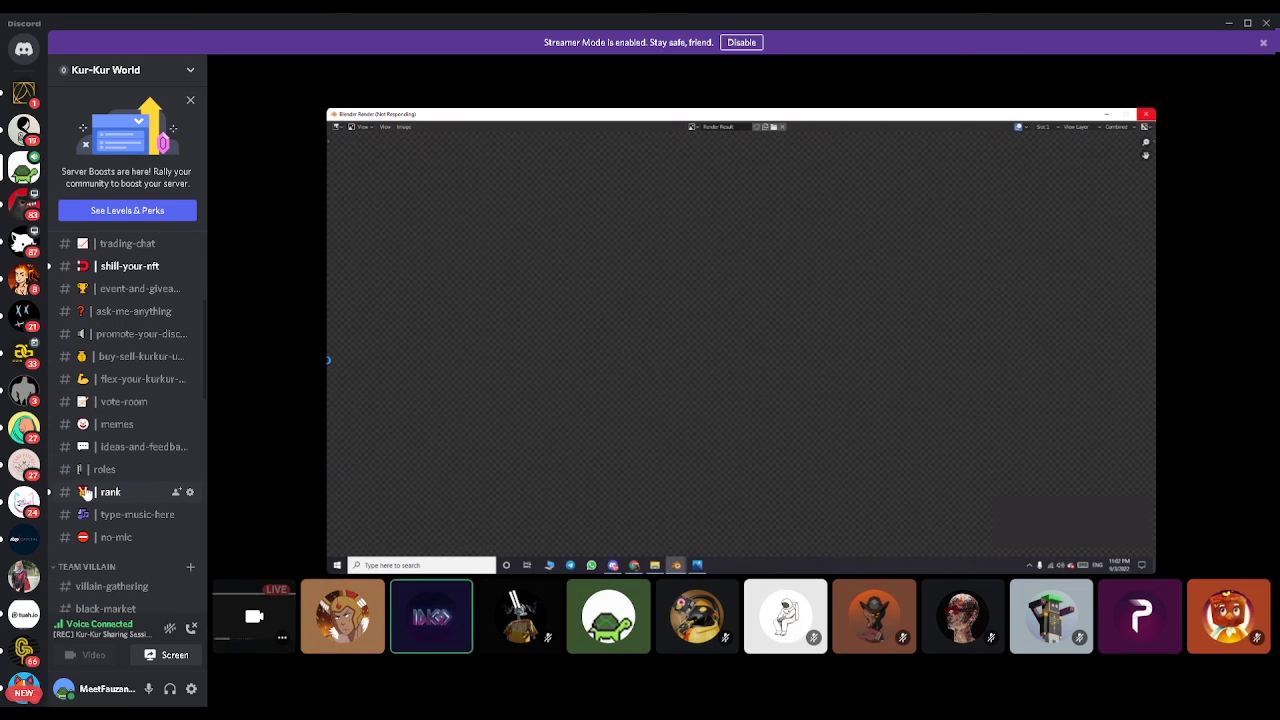
scroll(86, 490, down, 10)
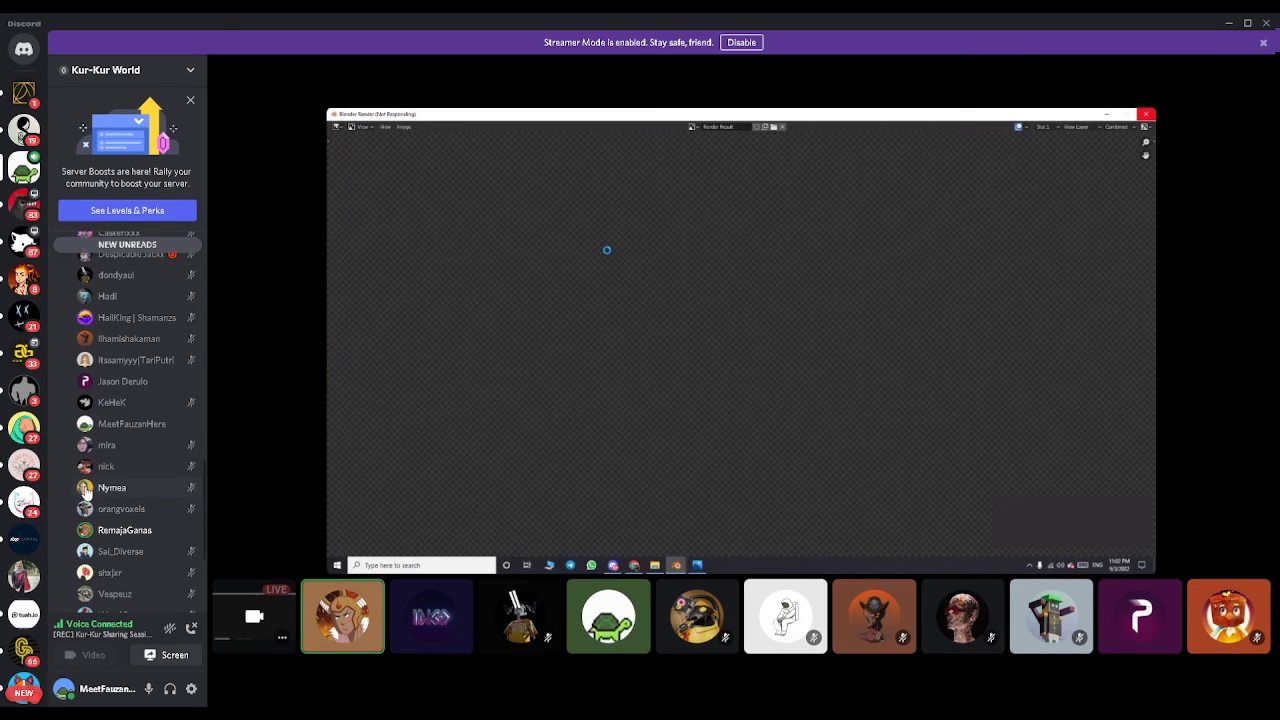
scroll(86, 490, down, 1)
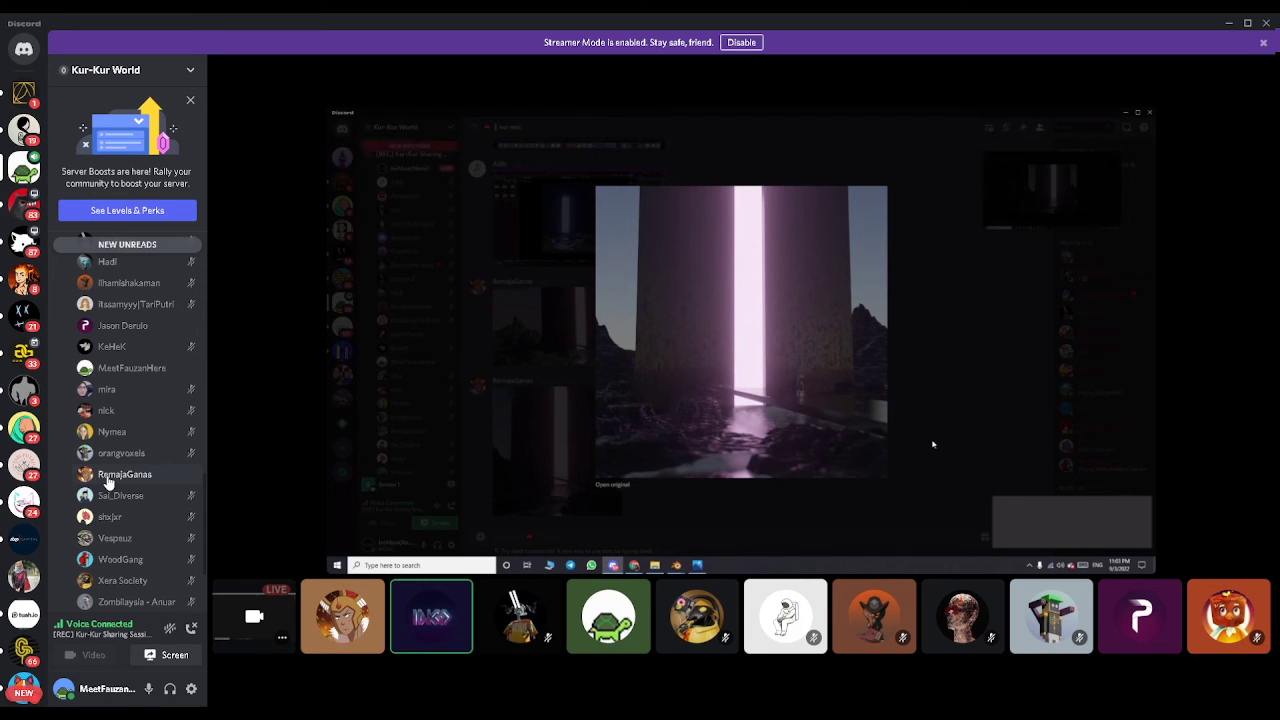
scroll(108, 483, down, 3)
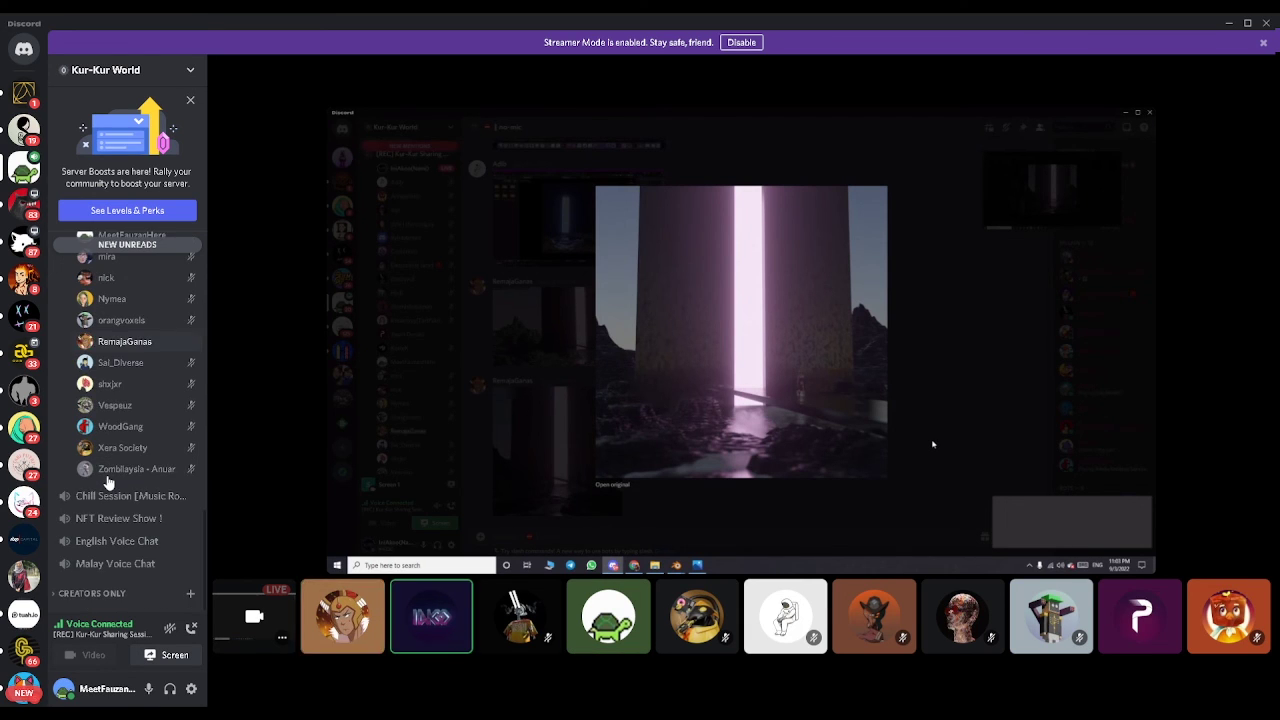
scroll(108, 483, up, 1)
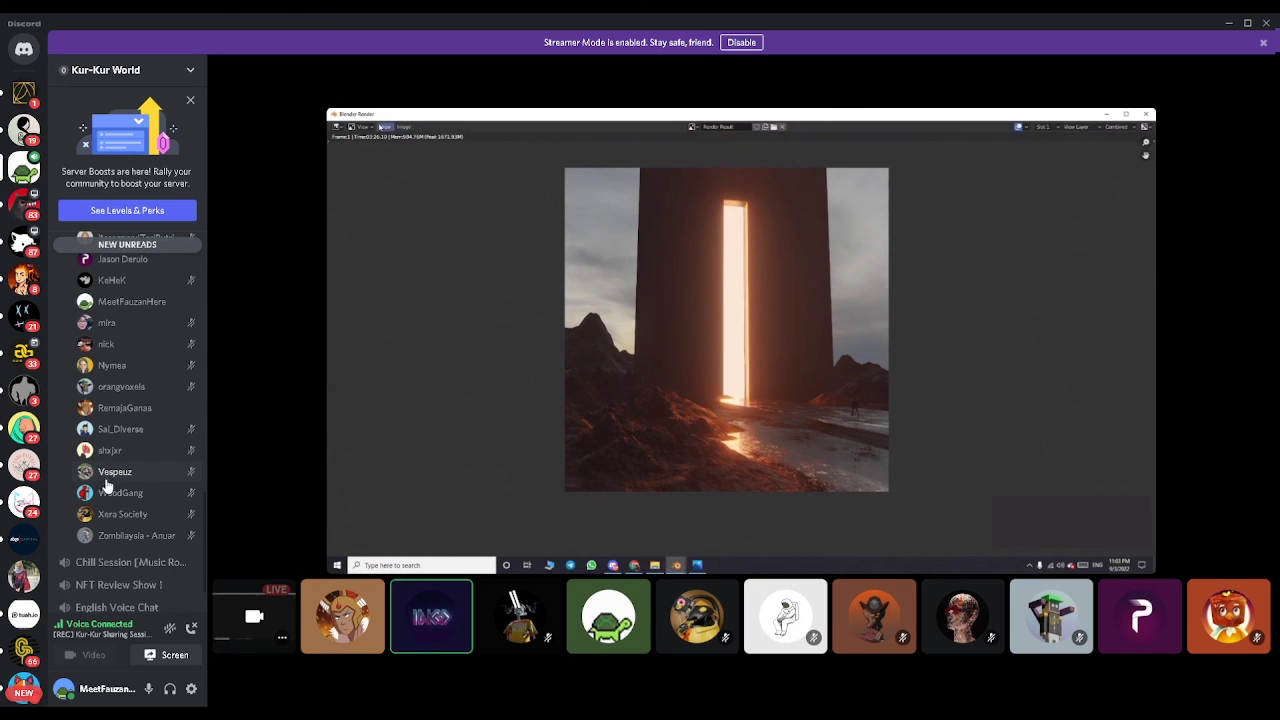
- Toggle the microphone's mute state in the voice call
click(148, 688)
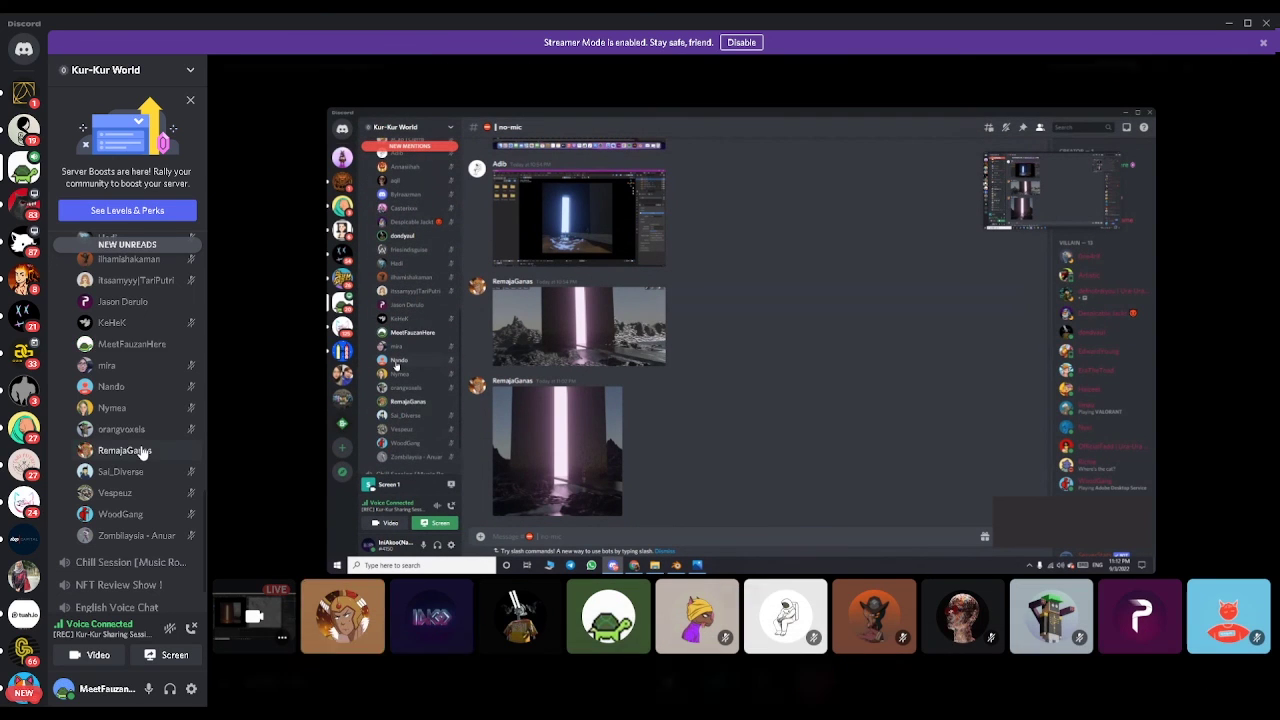
- Check the no-mic channel for newly posted renders, dismiss the streamer's profile card, and reopen the full-size screen share
scroll(142, 453, up, 3)
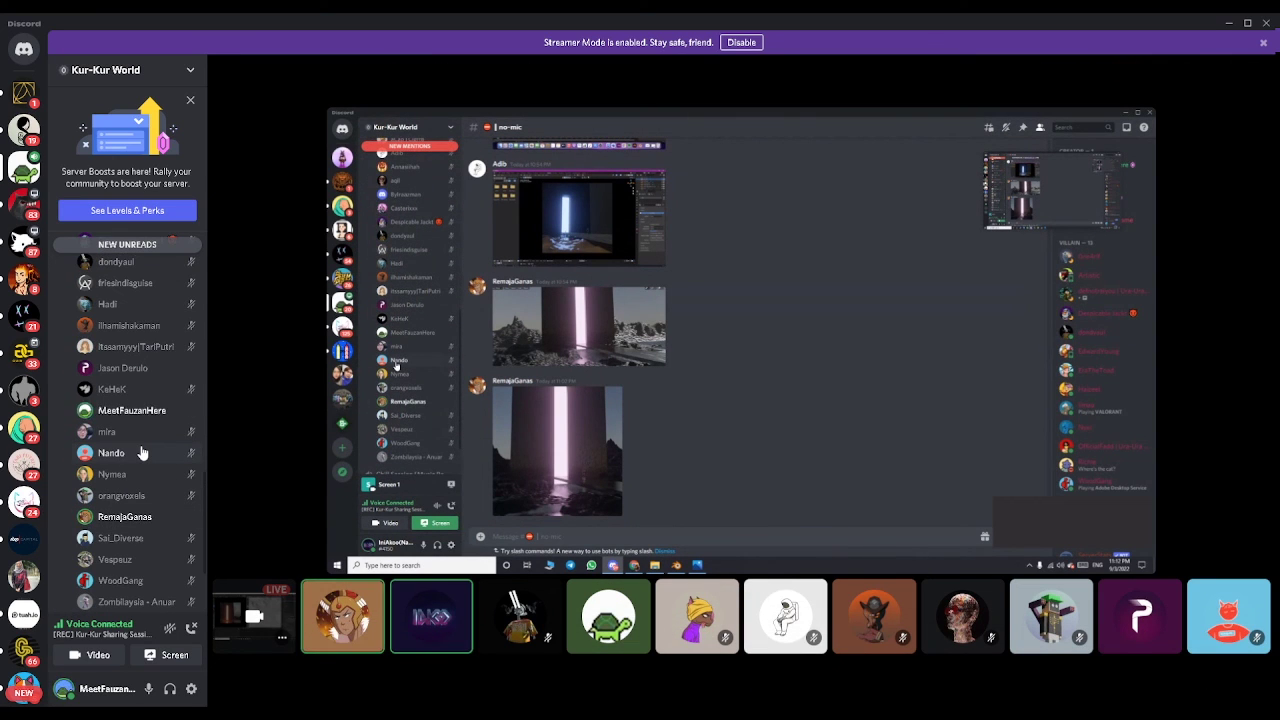
scroll(142, 453, down, 3)
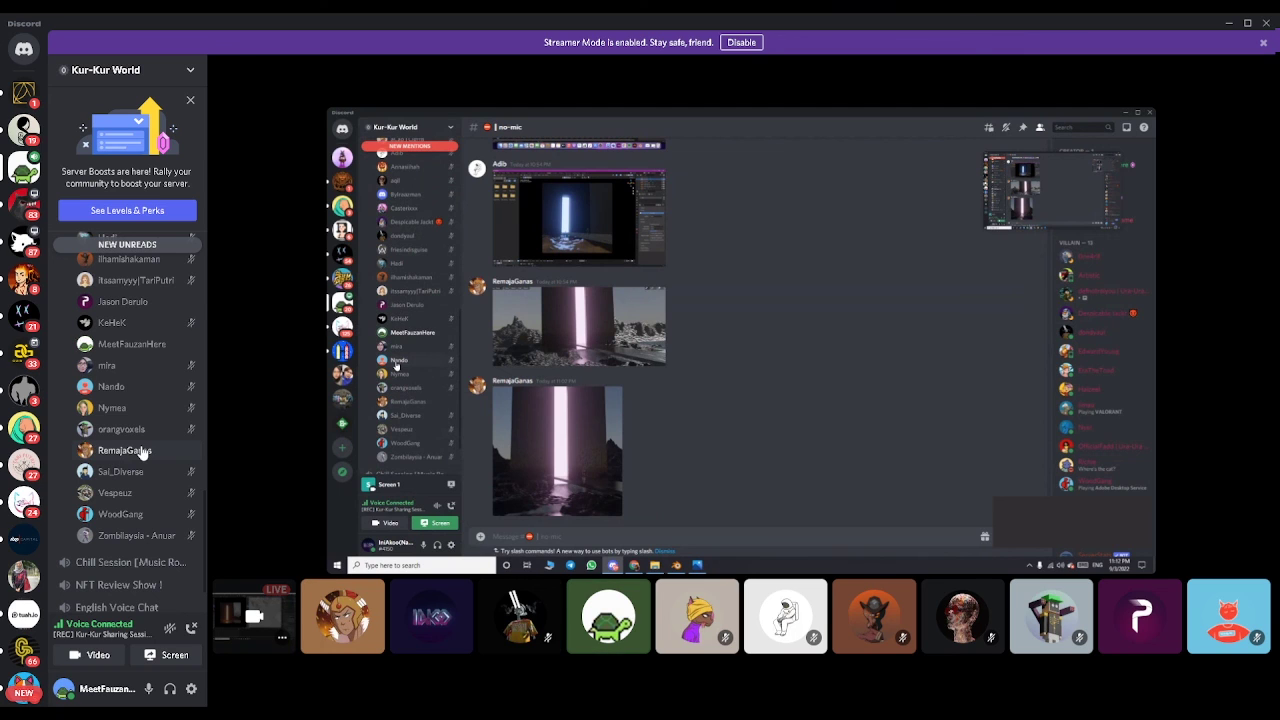
scroll(142, 452, up, 5)
scroll(140, 450, up, 6)
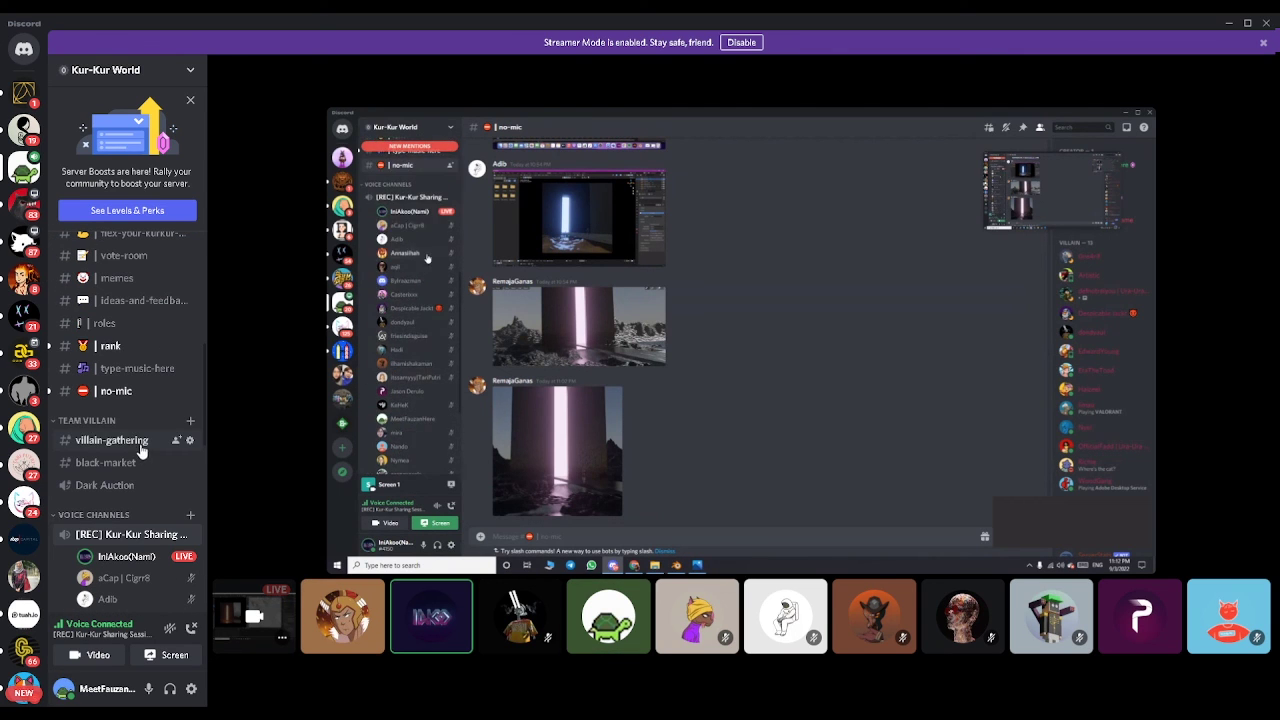
click(180, 414)
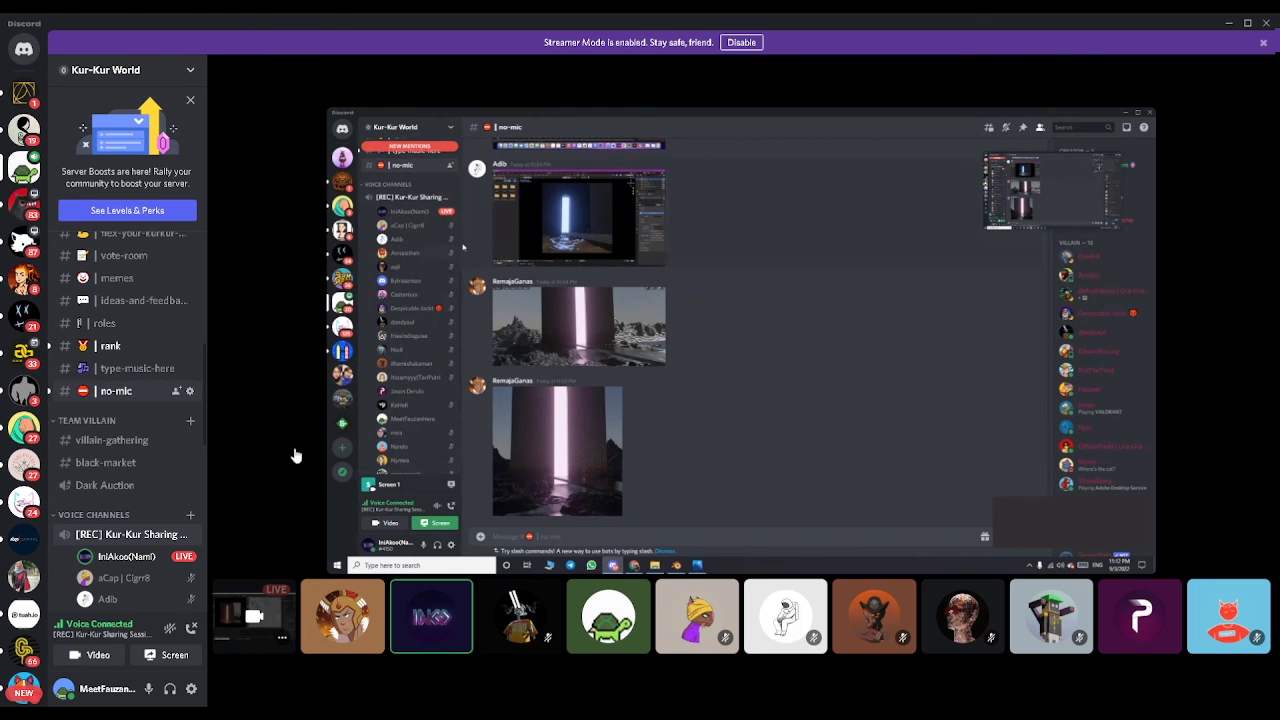
click(140, 556)
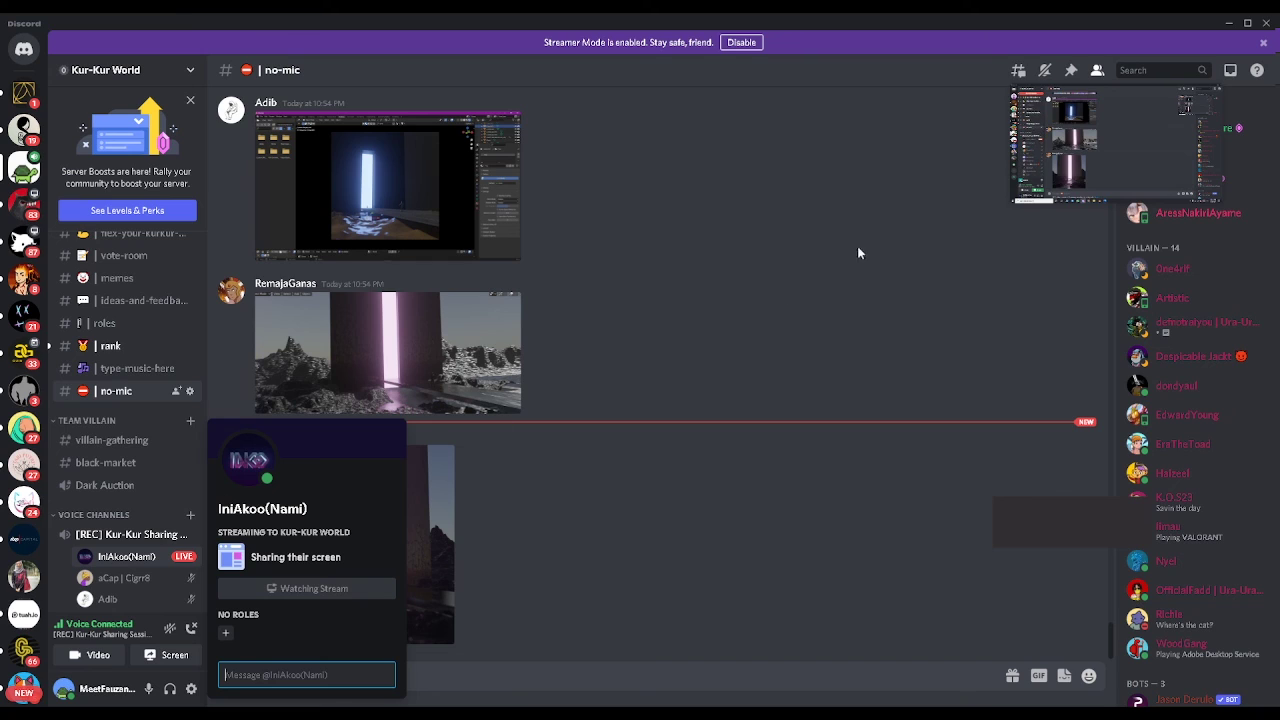
click(1073, 162)
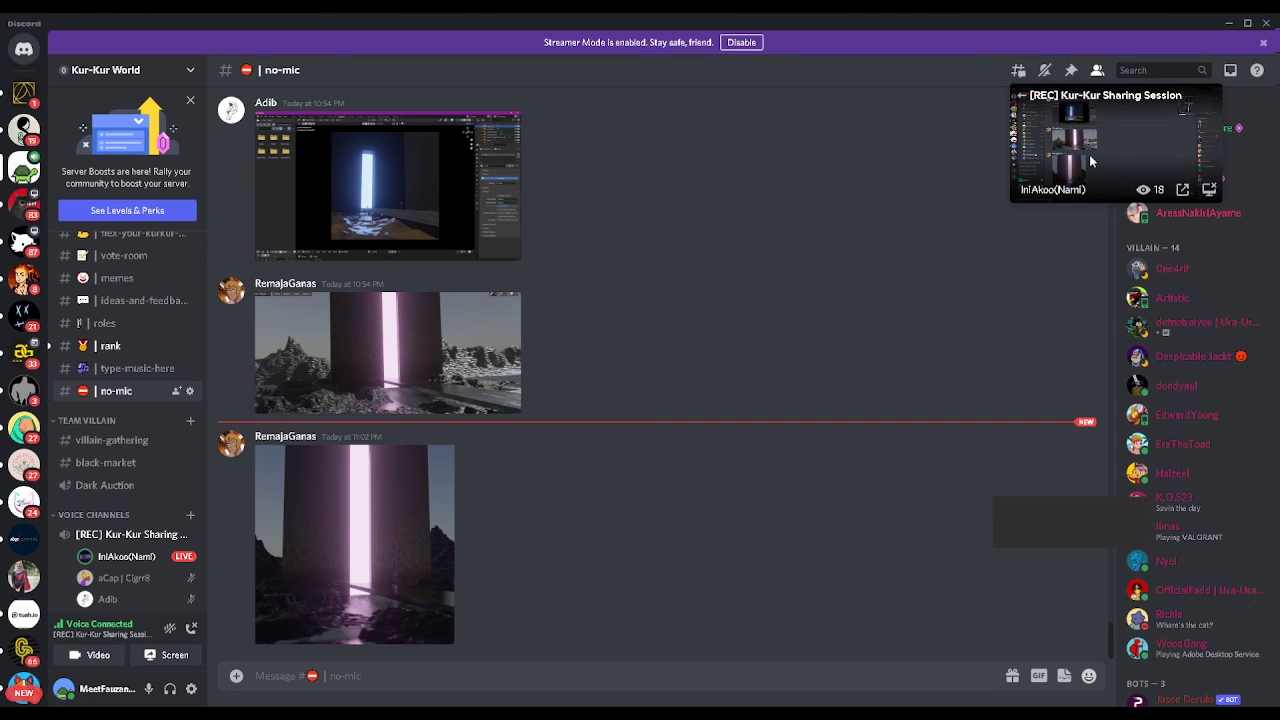
click(1091, 161)
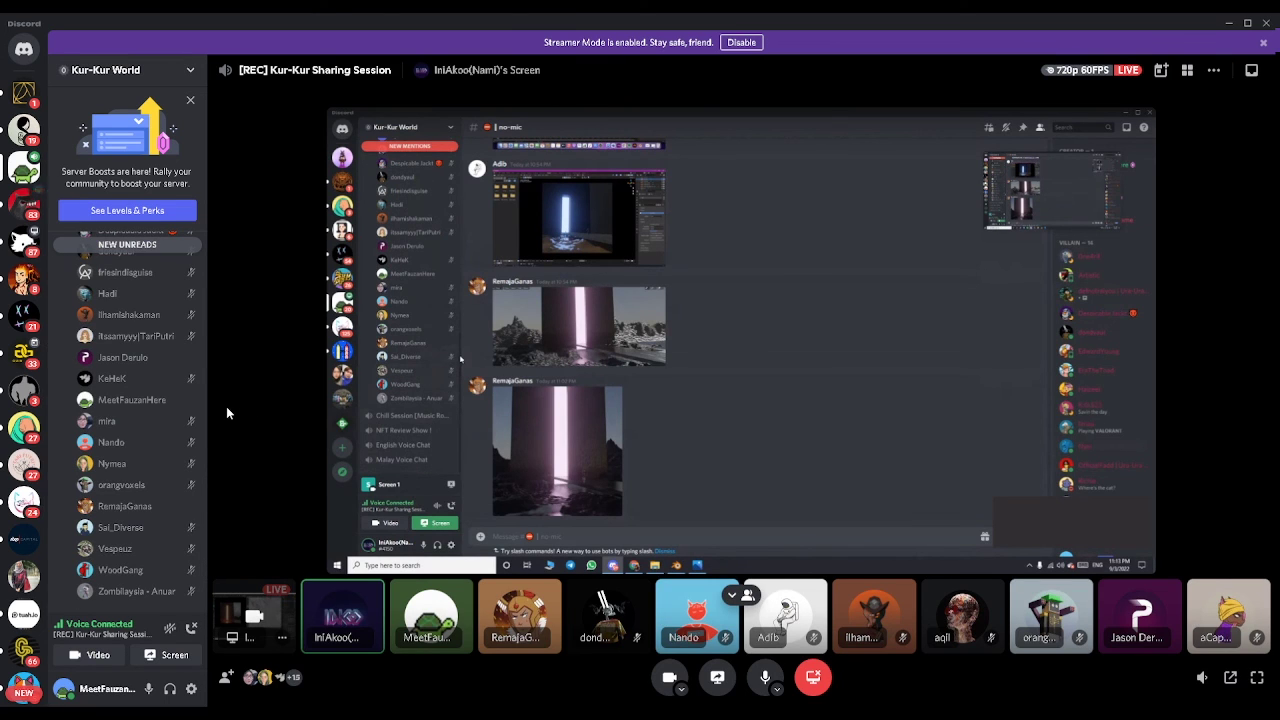
scroll(152, 415, down, 2)
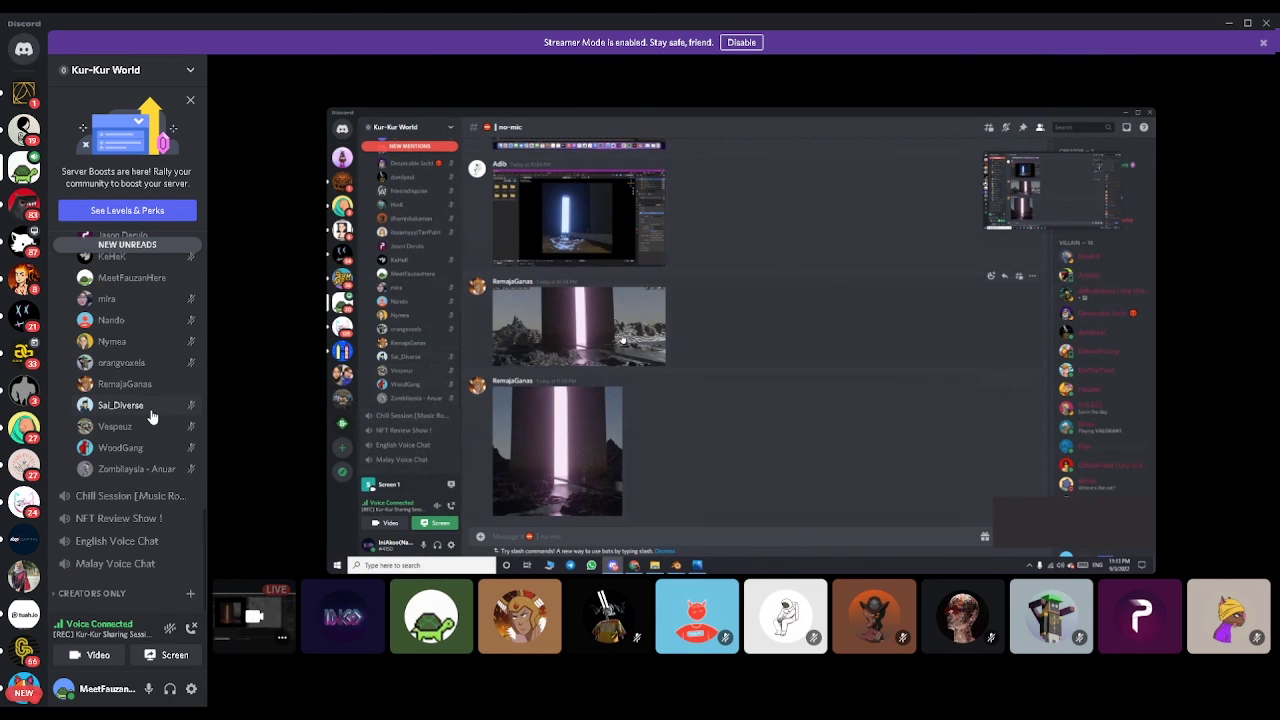